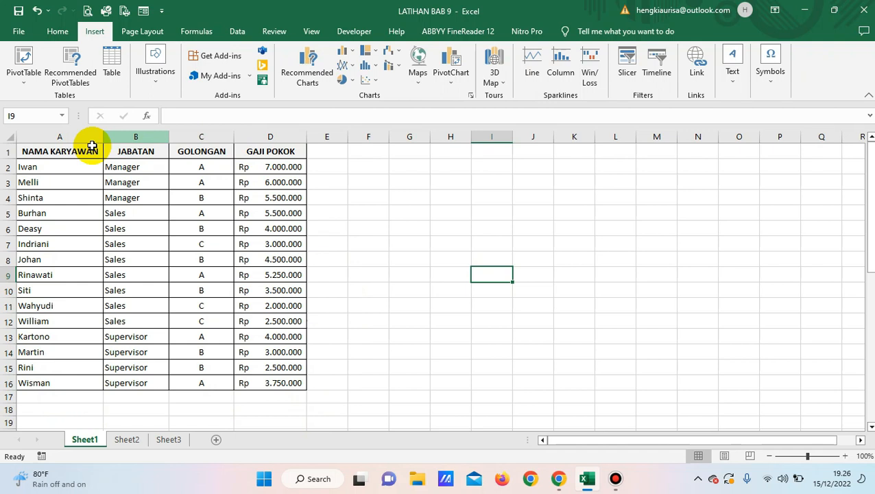
{"action": "left_click", "coordinate": [445, 211]}
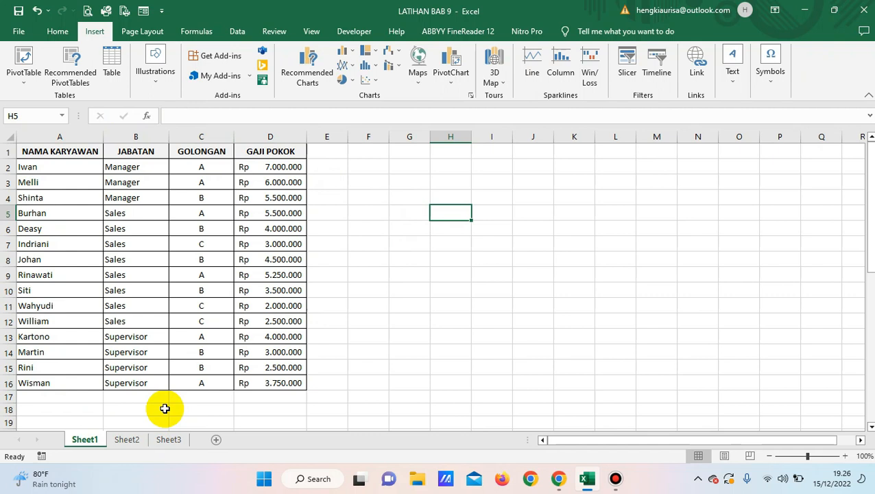
{"action": "left_click", "coordinate": [411, 274]}
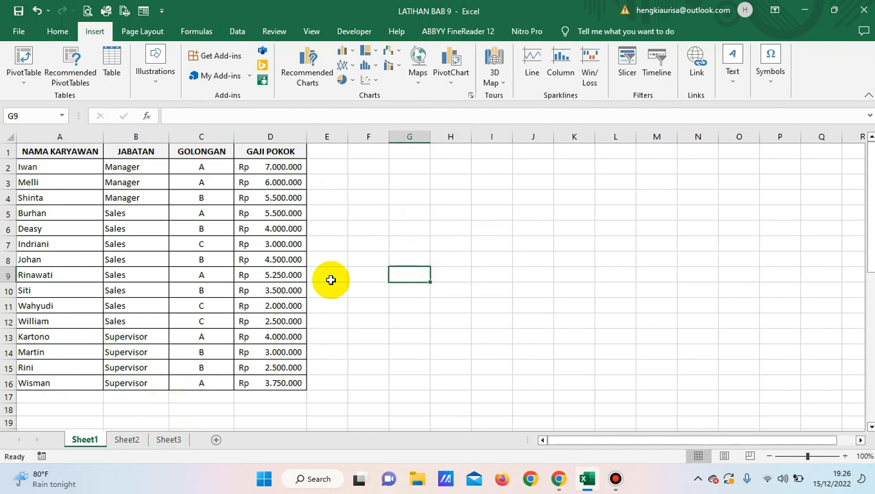
{"action": "left_click", "coordinate": [353, 211]}
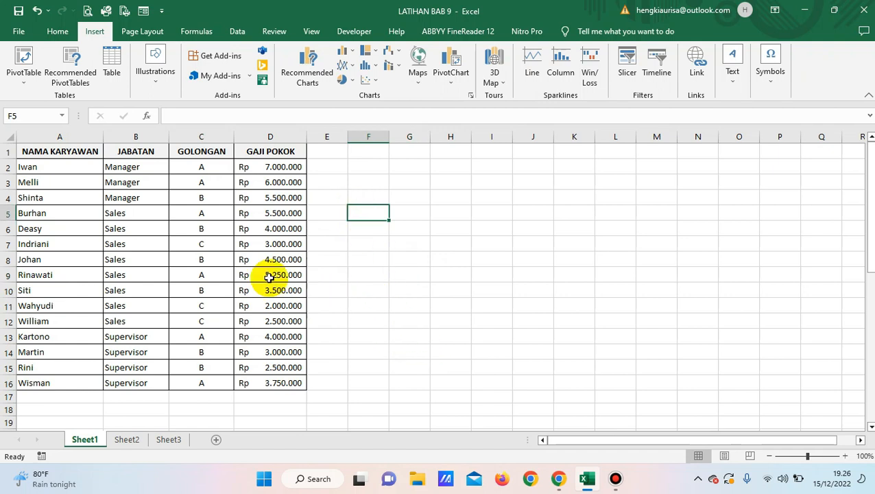
{"action": "left_click", "coordinate": [154, 241]}
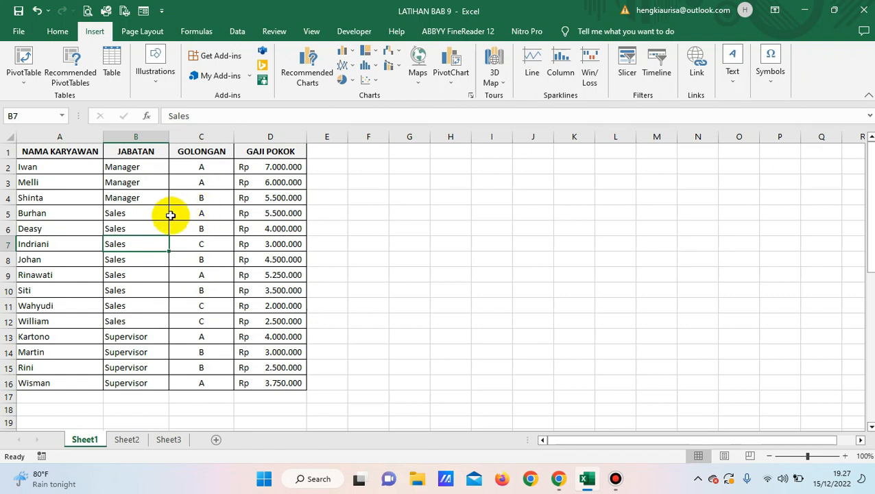
{"action": "left_click", "coordinate": [185, 228]}
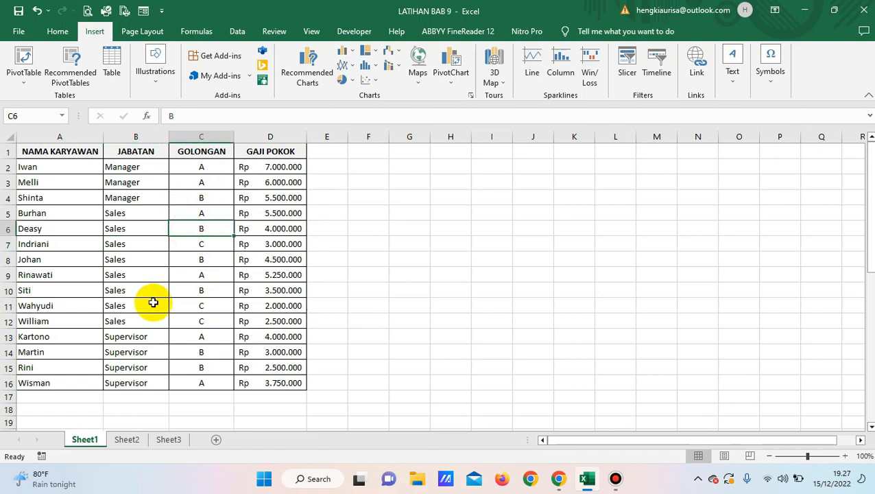
With the employee table A1:D16 selected, examine the connections offered for a PivotTable from an external data source, and close without creating one.
{"action": "left_click_drag", "start_coordinate": [43, 154], "coordinate": [43, 166]}
{"action": "left_click_drag", "start_coordinate": [164, 203], "coordinate": [207, 389]}
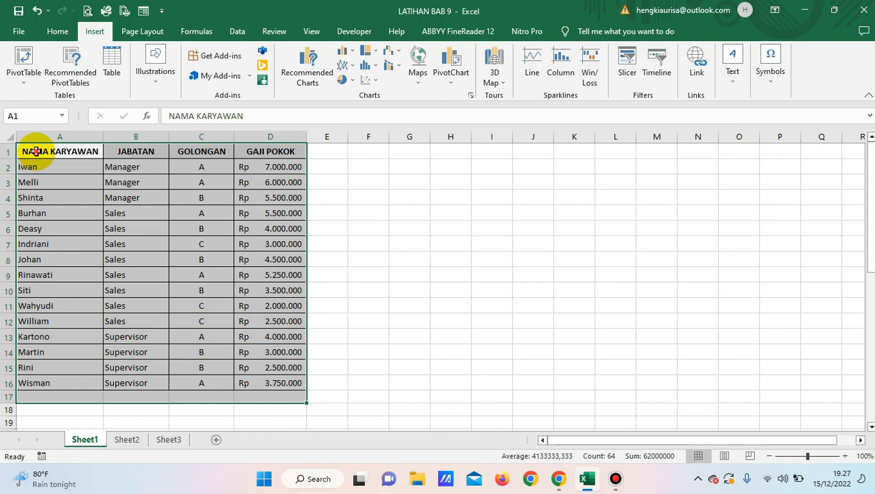
{"action": "left_click_drag", "start_coordinate": [37, 152], "coordinate": [277, 385]}
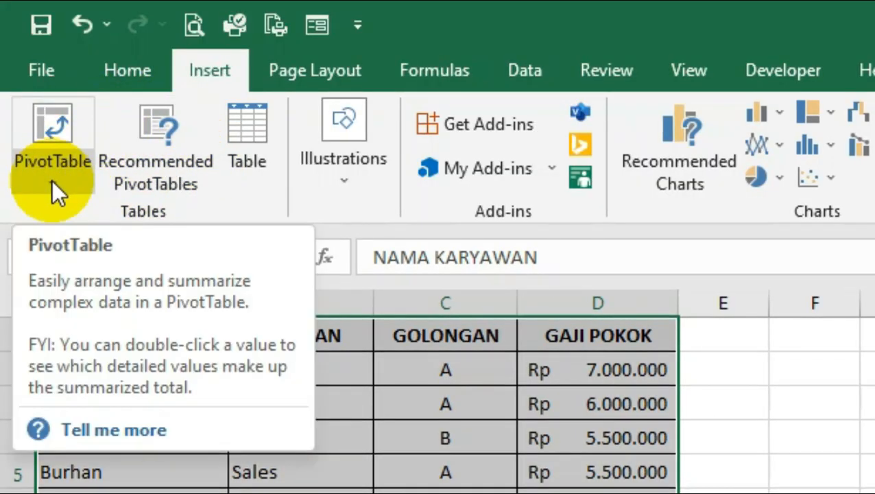
{"action": "left_click", "coordinate": [52, 180]}
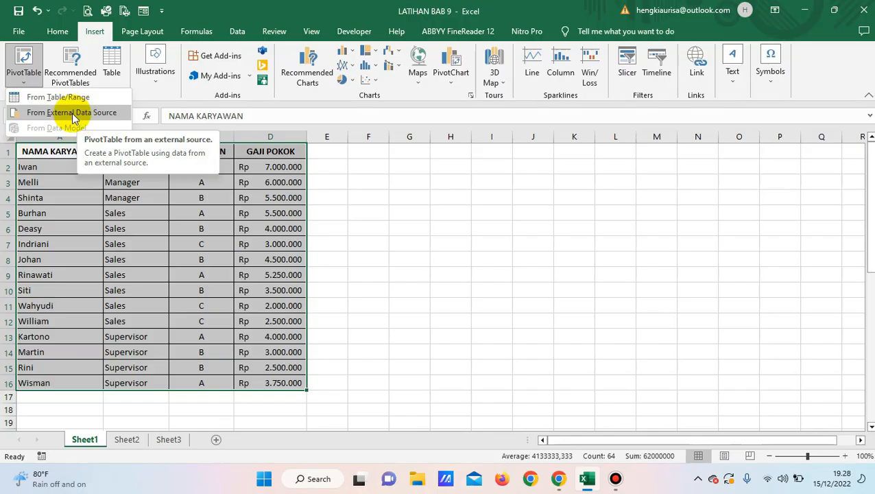
{"action": "left_click", "coordinate": [73, 114]}
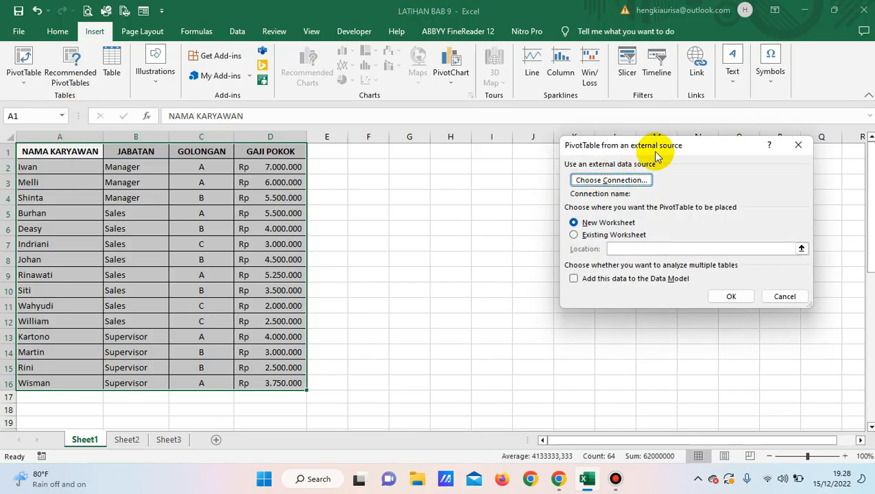
{"action": "left_click_drag", "start_coordinate": [704, 144], "coordinate": [469, 140]}
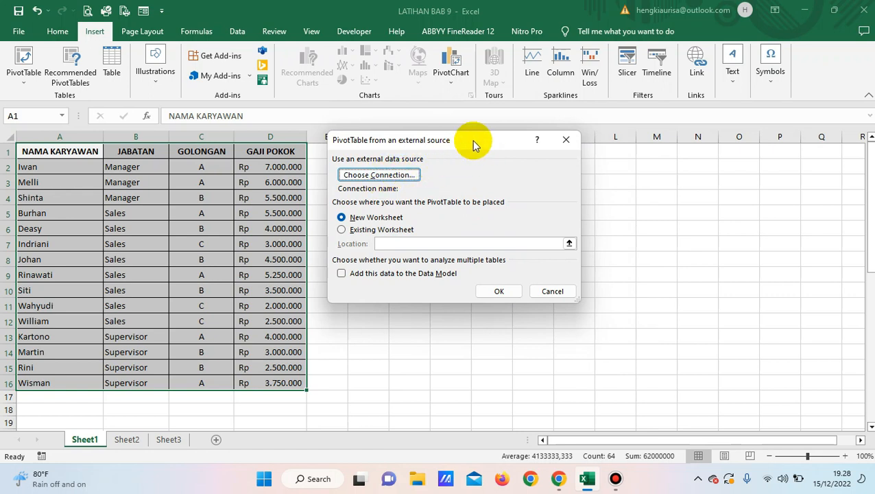
{"action": "left_click_drag", "start_coordinate": [472, 141], "coordinate": [447, 144]}
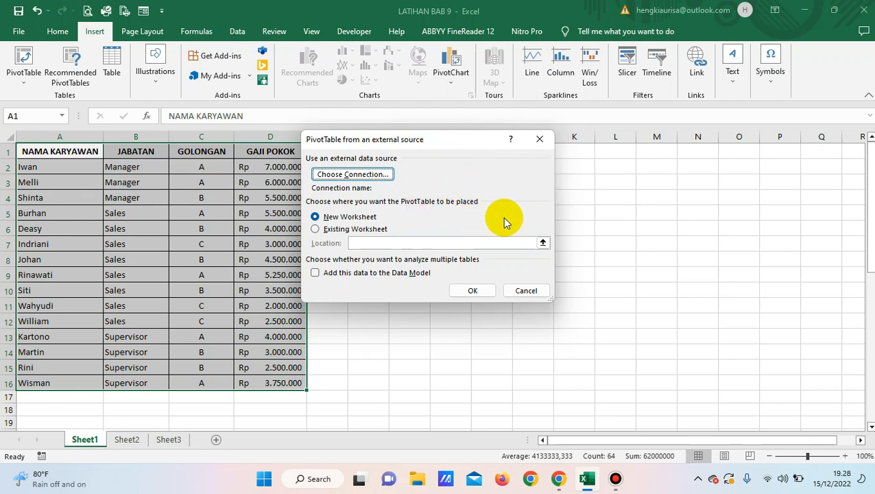
{"action": "left_click_drag", "start_coordinate": [456, 145], "coordinate": [417, 145]}
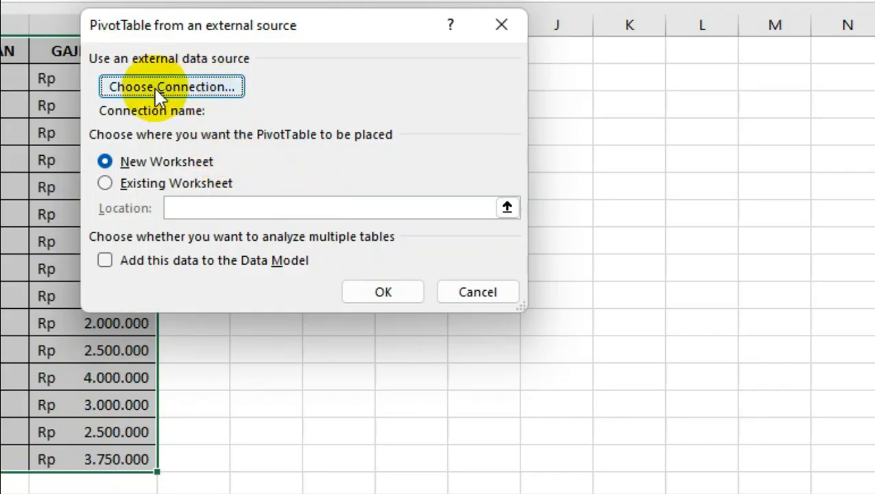
{"action": "left_click", "coordinate": [159, 89]}
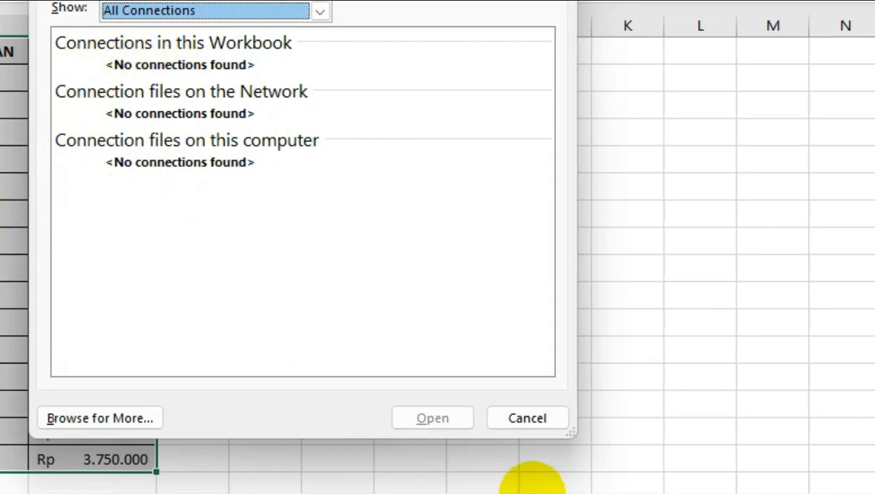
{"action": "left_click", "coordinate": [528, 417]}
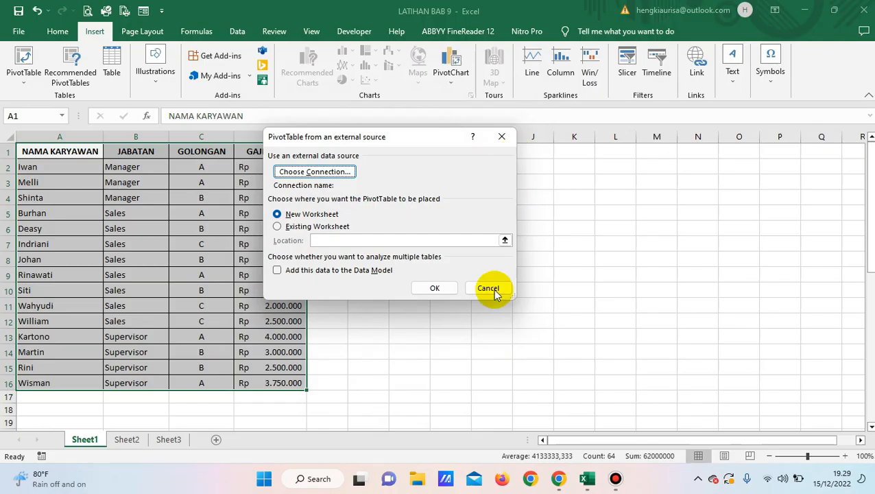
{"action": "left_click", "coordinate": [488, 288]}
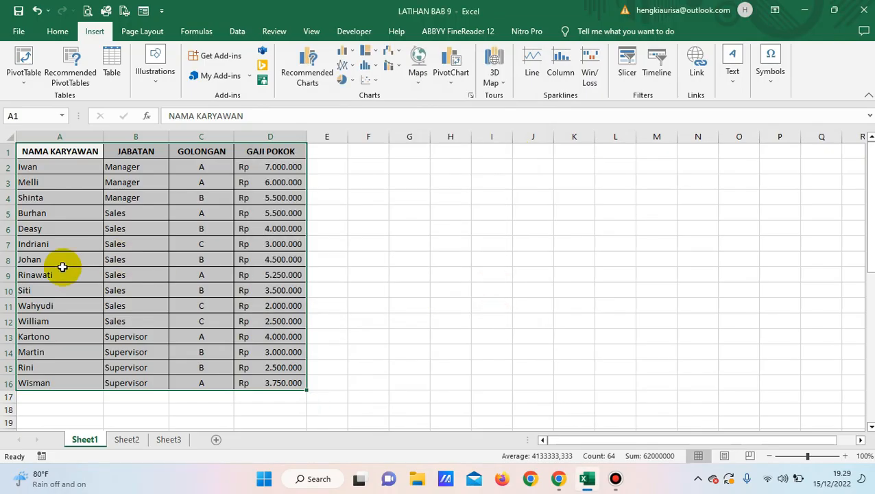
{"action": "left_click", "coordinate": [23, 83]}
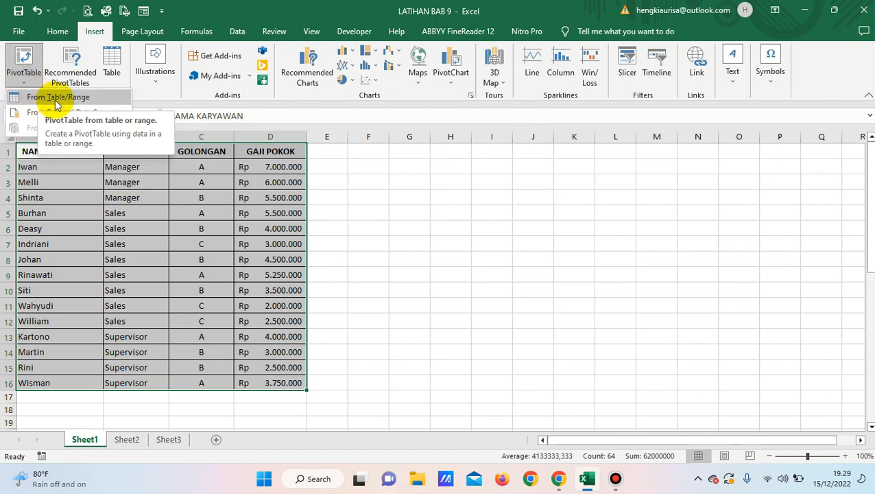
{"action": "key", "text": "Escape"}
{"action": "left_click", "coordinate": [435, 273]}
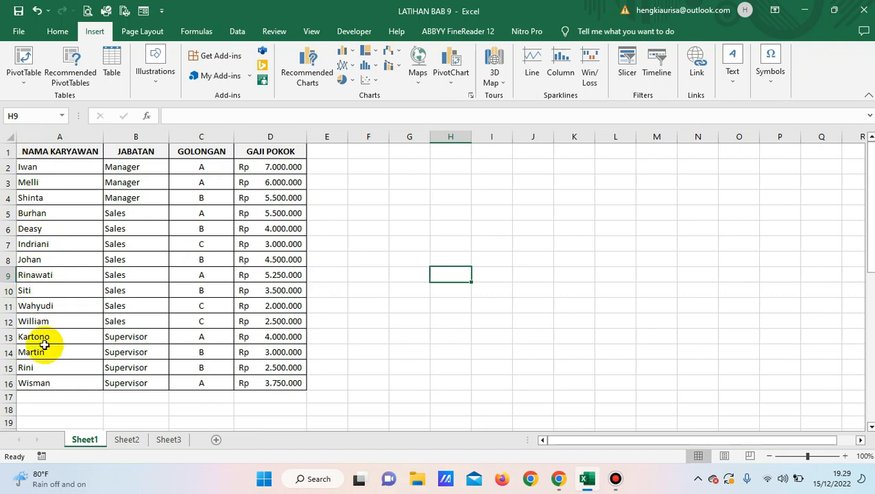
Create a PivotTable from the table range Sheet1!$A$1:$D$16 on a new worksheet.
{"action": "left_click_drag", "start_coordinate": [48, 151], "coordinate": [268, 379]}
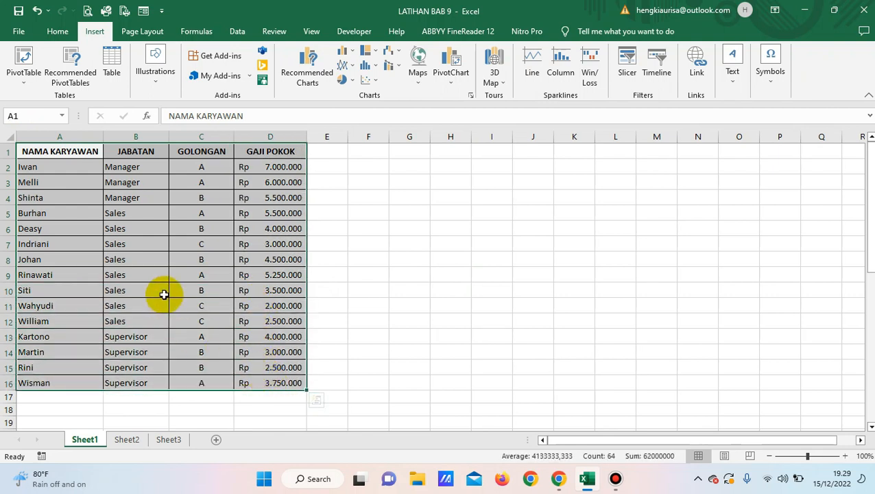
{"action": "left_click", "coordinate": [129, 44]}
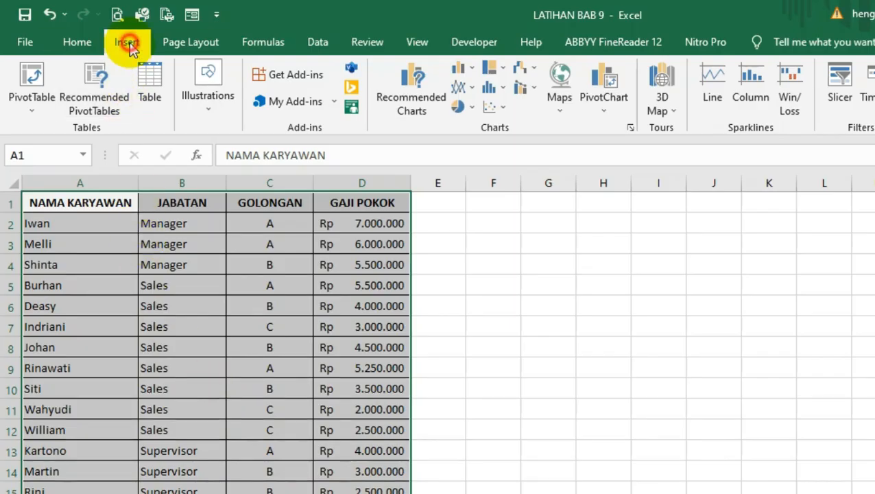
{"action": "left_click", "coordinate": [34, 109]}
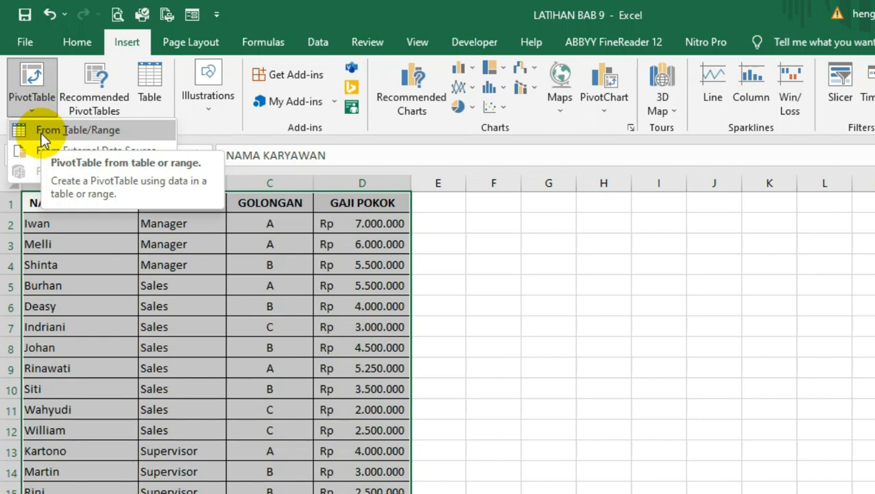
{"action": "left_click", "coordinate": [41, 131]}
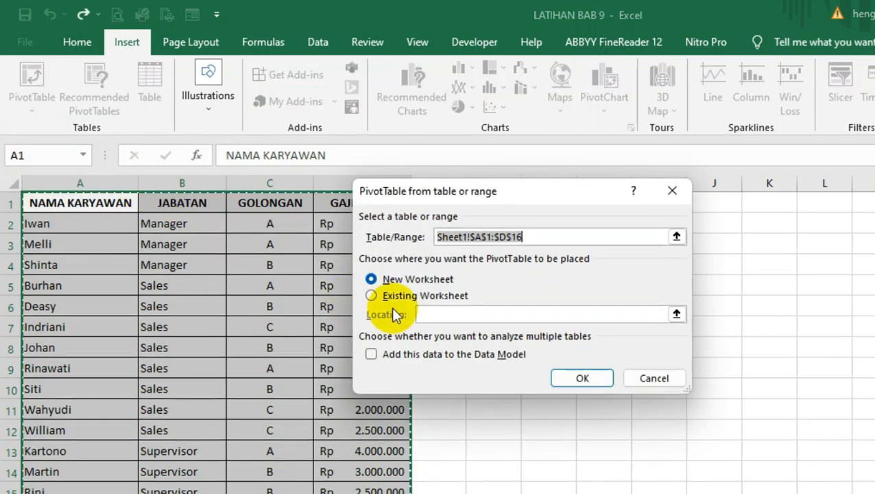
{"action": "left_click_drag", "start_coordinate": [532, 194], "coordinate": [656, 154]}
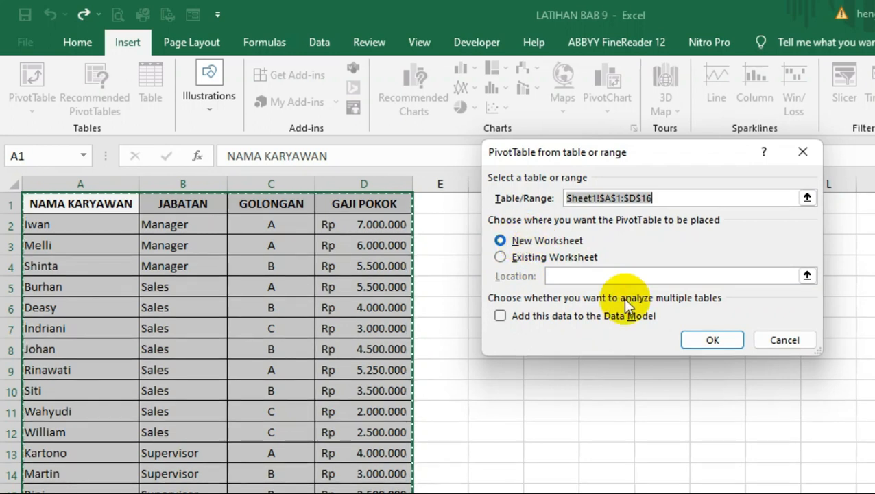
{"action": "left_click", "coordinate": [705, 338]}
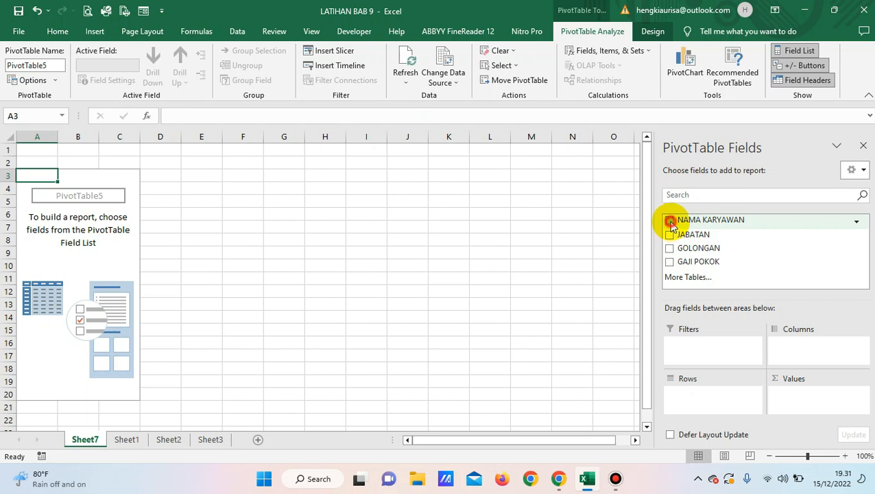
Add the NAMA KARYAWAN, JABATAN, GOLONGAN and GAJI POKOK fields to the PivotTable report.
{"action": "left_click", "coordinate": [669, 220]}
{"action": "left_click", "coordinate": [670, 234]}
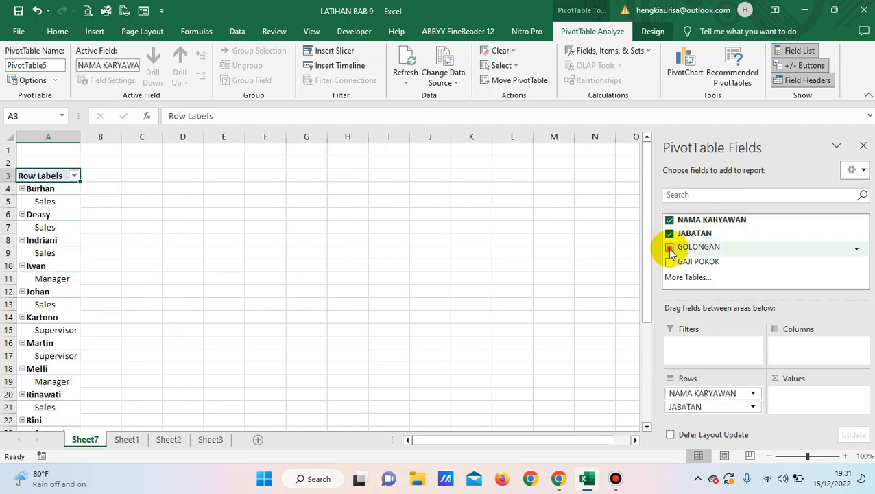
{"action": "left_click", "coordinate": [669, 247]}
{"action": "left_click", "coordinate": [669, 261]}
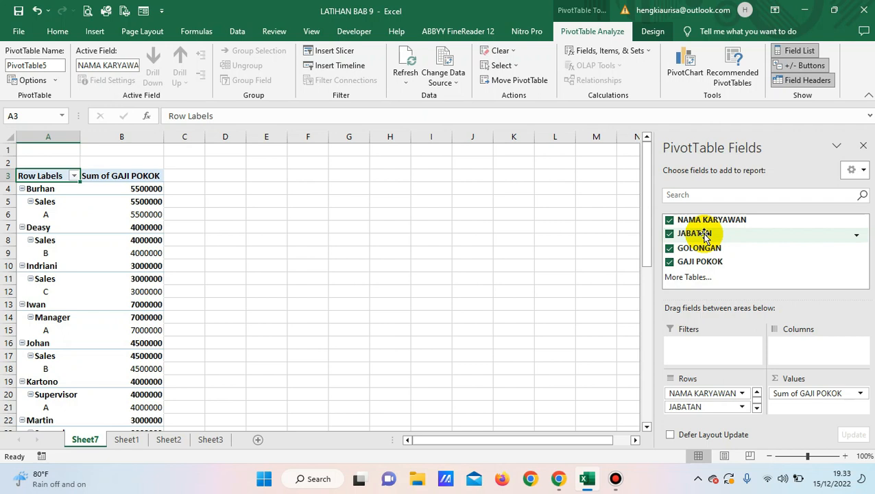
Move the JABATAN field to the PivotTable's Filters area and the GOLONGAN field to its Columns area.
{"action": "left_click_drag", "start_coordinate": [705, 236], "coordinate": [705, 355]}
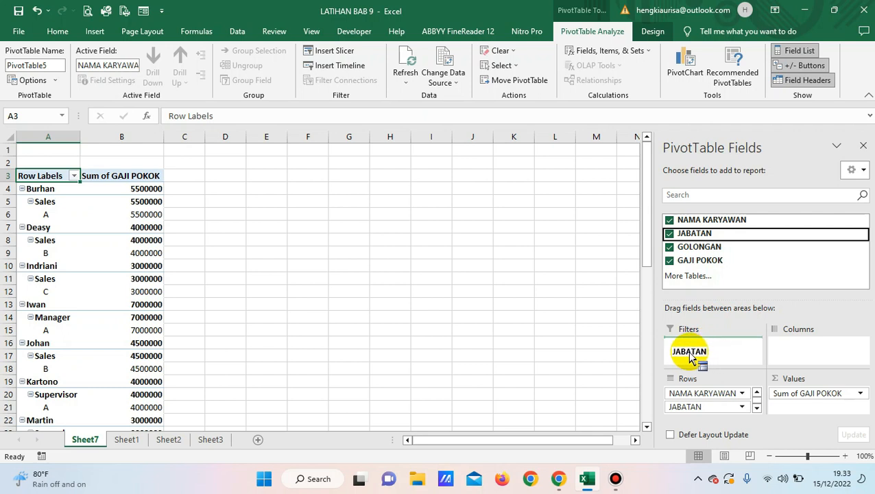
{"action": "left_click_drag", "start_coordinate": [691, 355], "coordinate": [689, 351]}
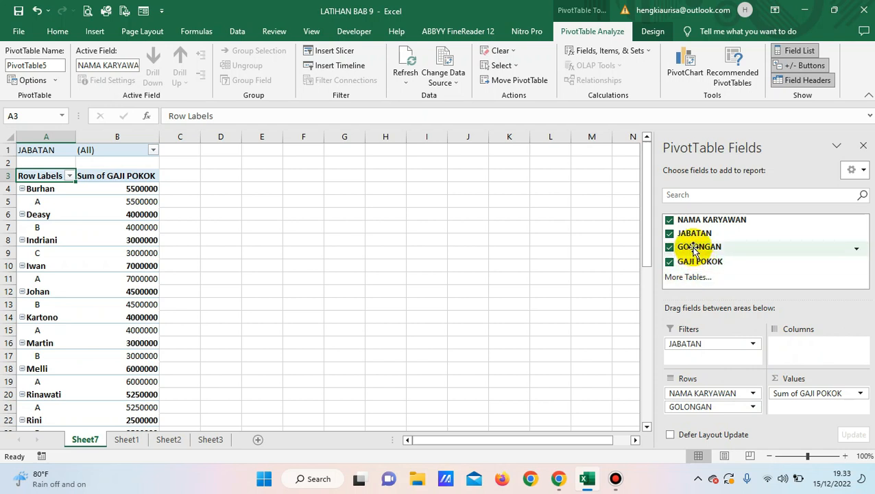
{"action": "left_click_drag", "start_coordinate": [693, 249], "coordinate": [803, 351]}
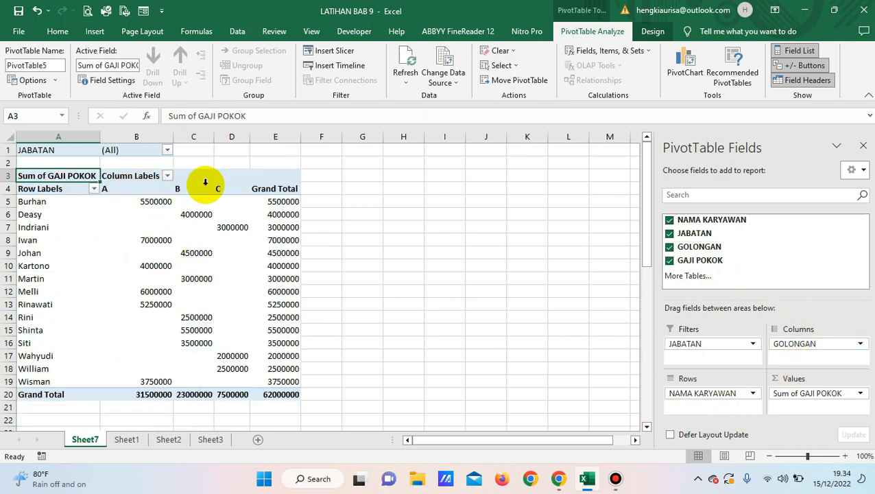
Examine the PivotTable's GOLONGAN columns and compare its GAJI POKOK values with the source table on Sheet1.
{"action": "left_click", "coordinate": [115, 192]}
{"action": "left_click", "coordinate": [182, 190]}
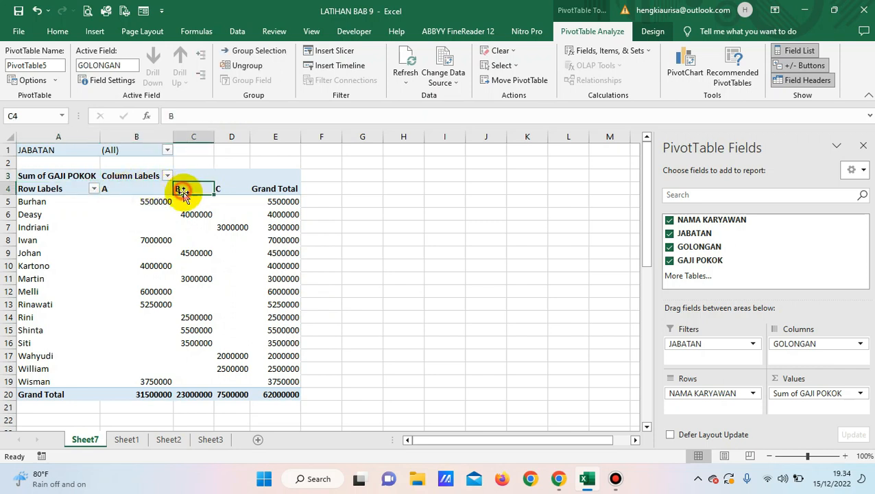
{"action": "left_click", "coordinate": [227, 190]}
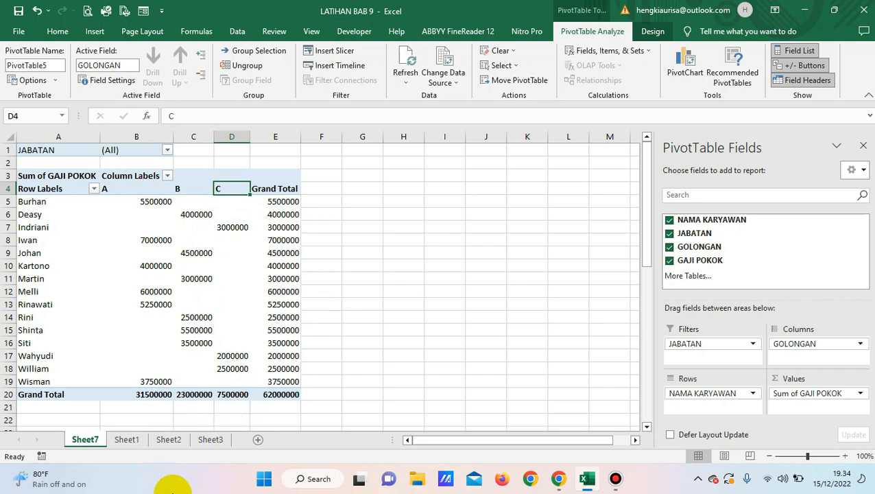
{"action": "left_click", "coordinate": [454, 291]}
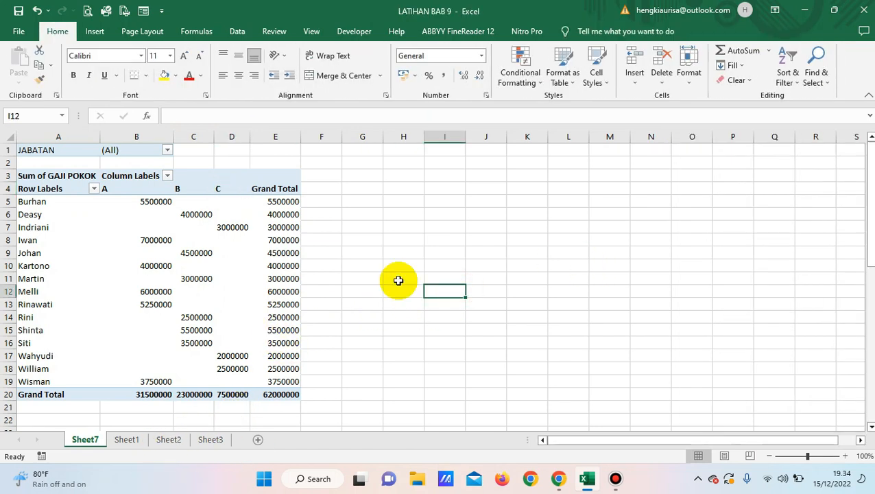
{"action": "left_click", "coordinate": [223, 303]}
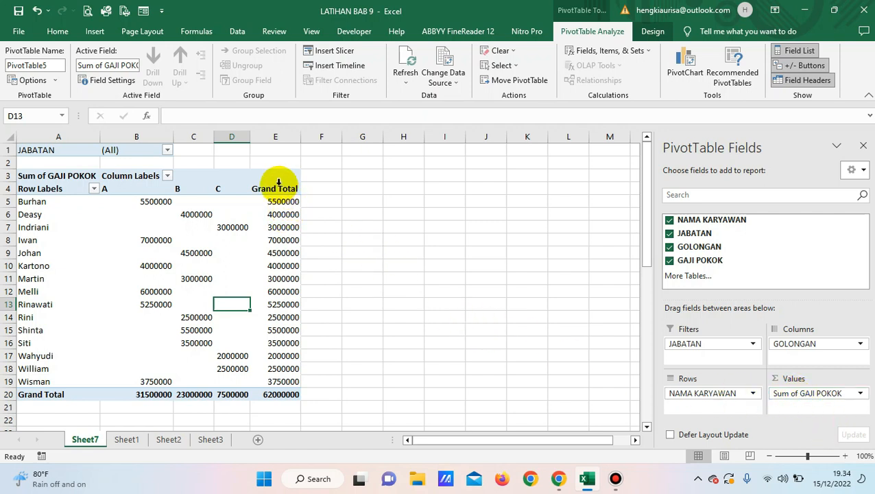
{"action": "left_click", "coordinate": [143, 439]}
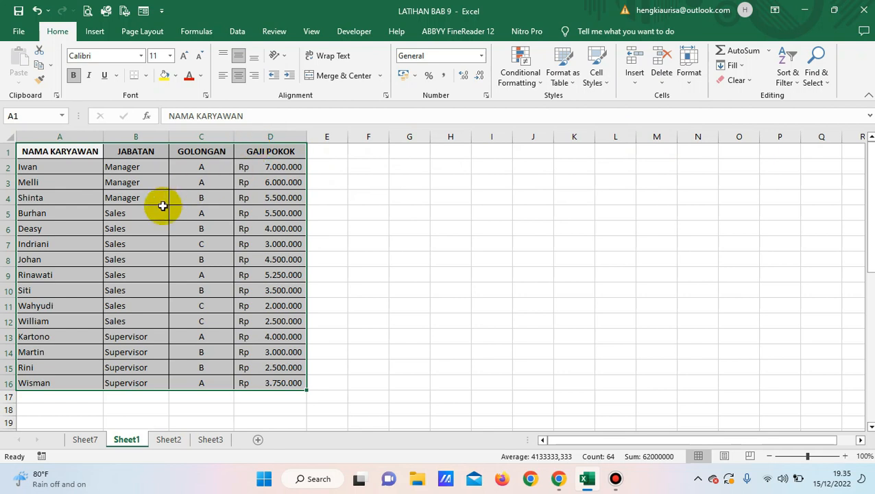
{"action": "left_click", "coordinate": [85, 439]}
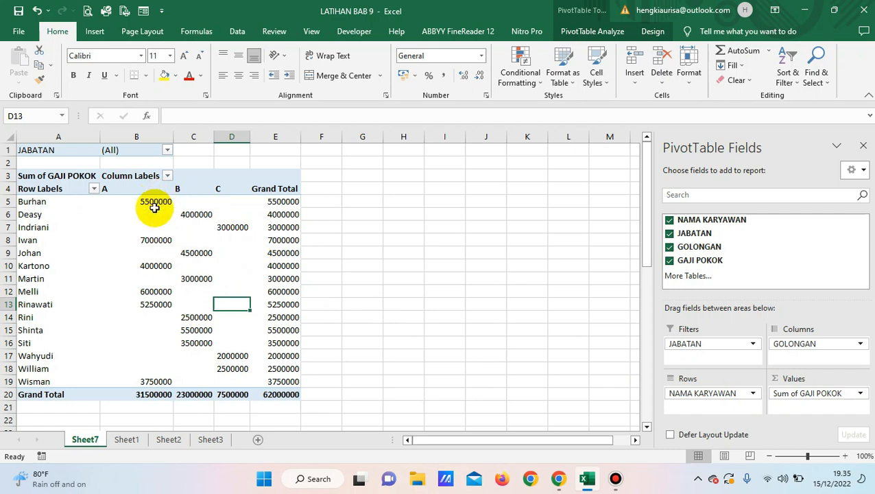
{"action": "left_click", "coordinate": [306, 213]}
{"action": "left_click", "coordinate": [157, 200]}
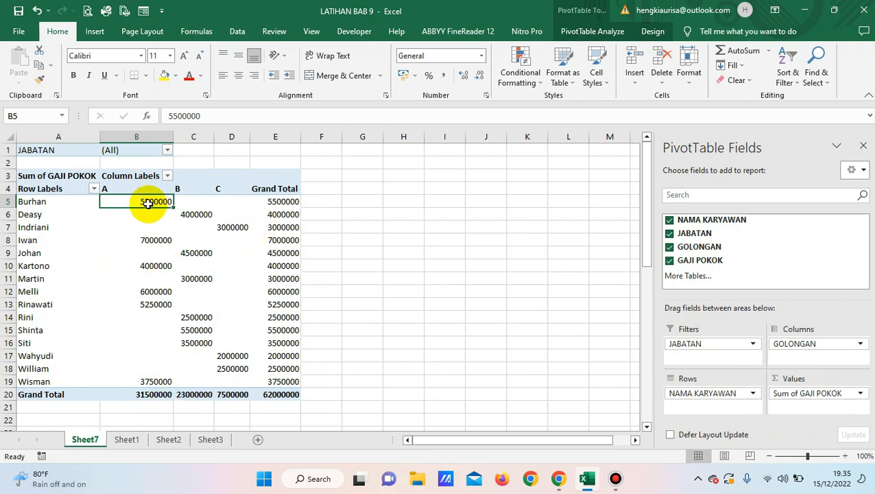
Format the PivotTable values in B5:E20 as Accounting with the Rp symbol and 0 decimal places.
{"action": "left_click_drag", "start_coordinate": [146, 201], "coordinate": [250, 396]}
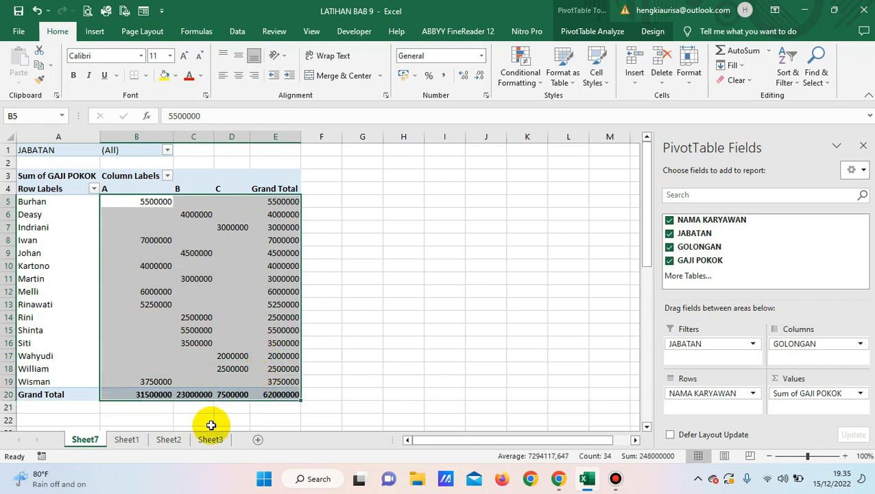
{"action": "left_click", "coordinate": [485, 96]}
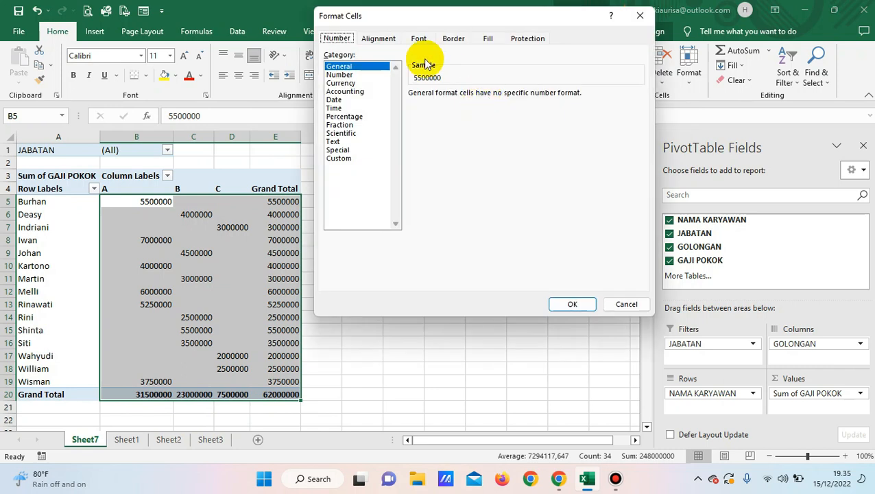
{"action": "left_click", "coordinate": [347, 93]}
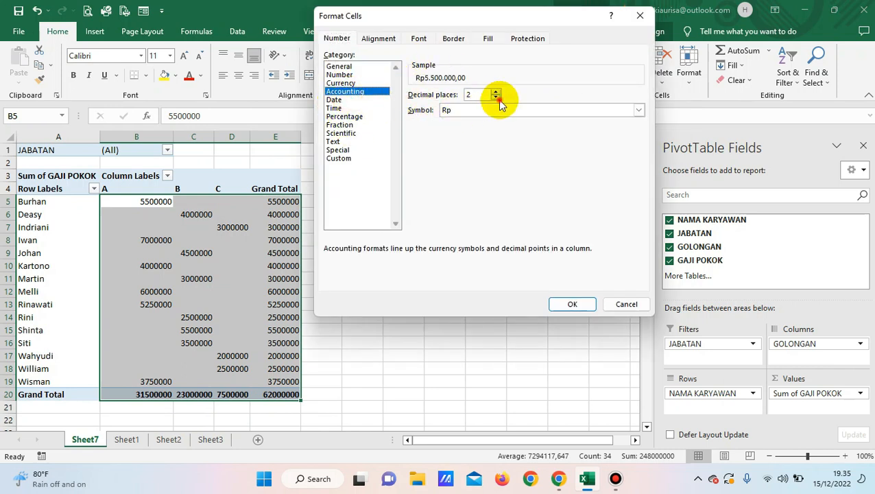
{"action": "left_click", "coordinate": [574, 305]}
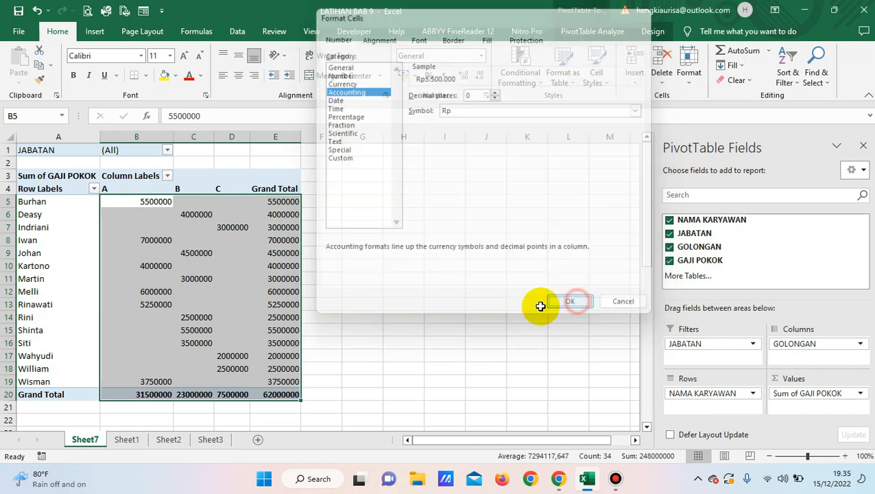
{"action": "left_click", "coordinate": [247, 263]}
{"action": "left_click", "coordinate": [415, 268]}
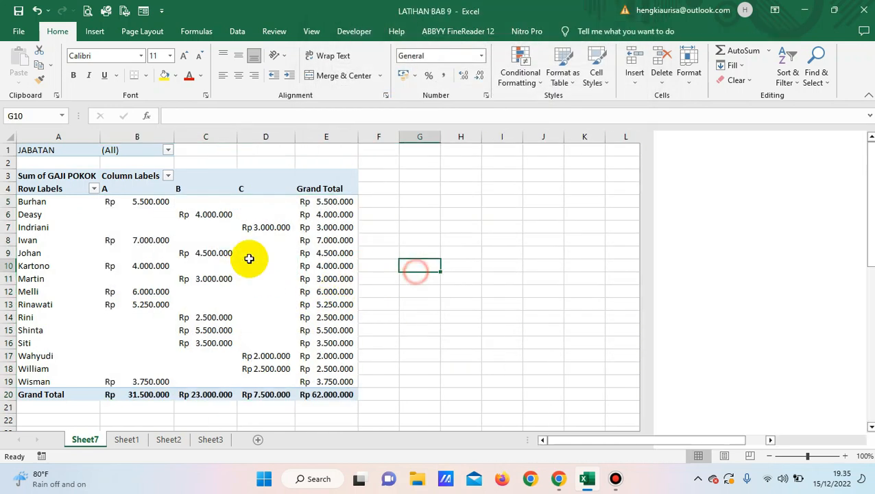
Filter the PivotTable's JABATAN field to Manager.
{"action": "left_click", "coordinate": [47, 201]}
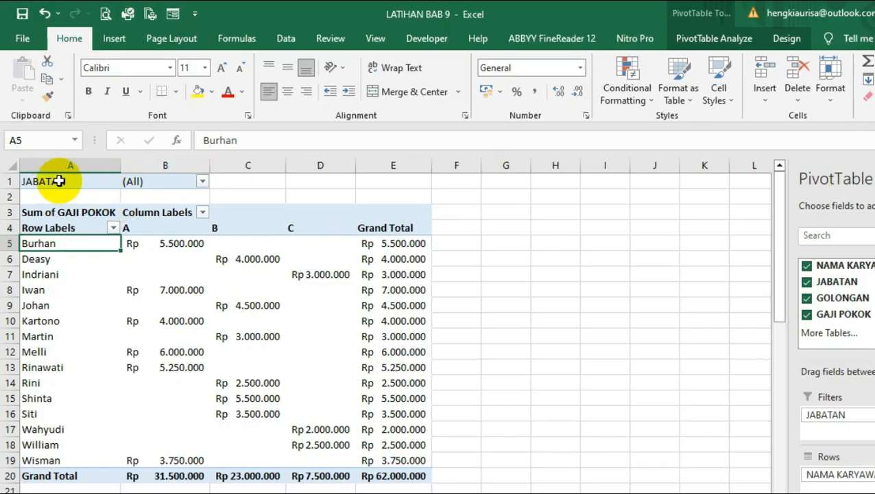
{"action": "left_click", "coordinate": [168, 186]}
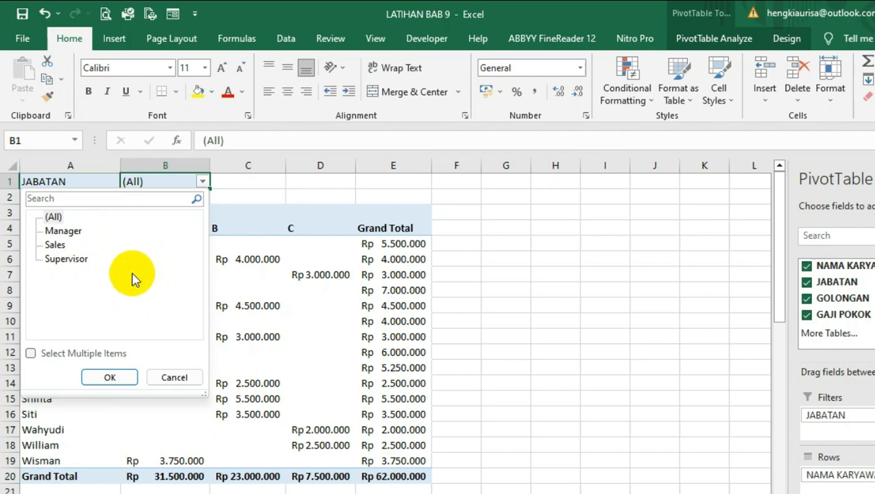
{"action": "left_click", "coordinate": [74, 234]}
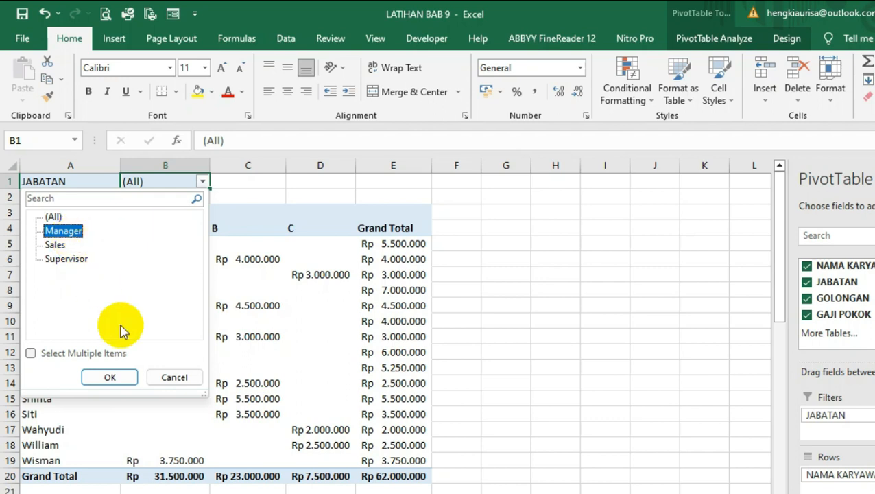
{"action": "left_click", "coordinate": [112, 378]}
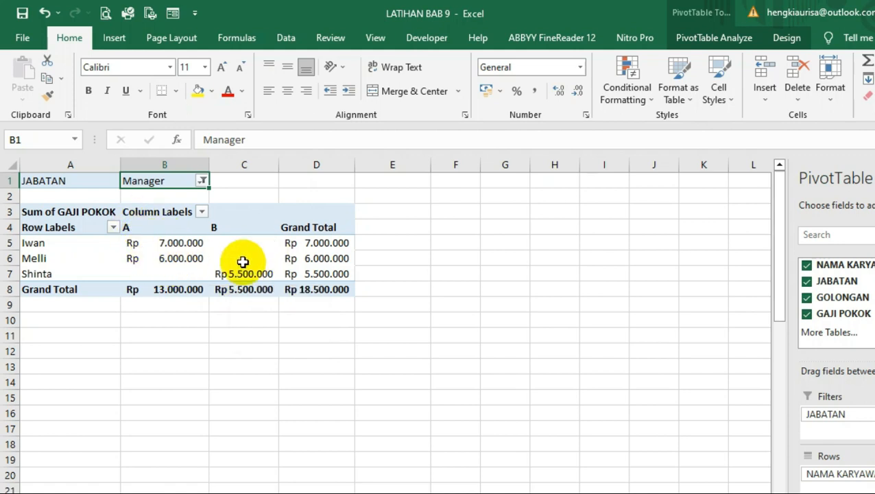
{"action": "mouse_move", "coordinate": [244, 273]}
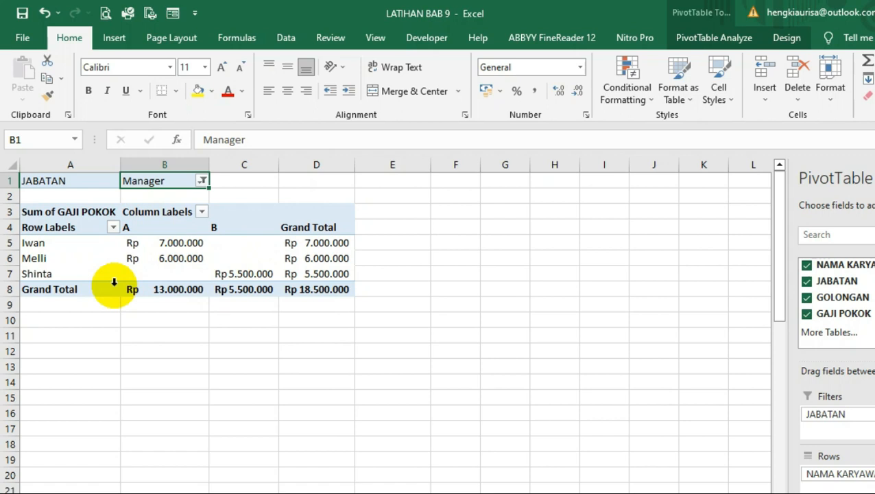
Switch the PivotTable's JABATAN filter to Supervisor and after that to Sales.
{"action": "left_click", "coordinate": [202, 180]}
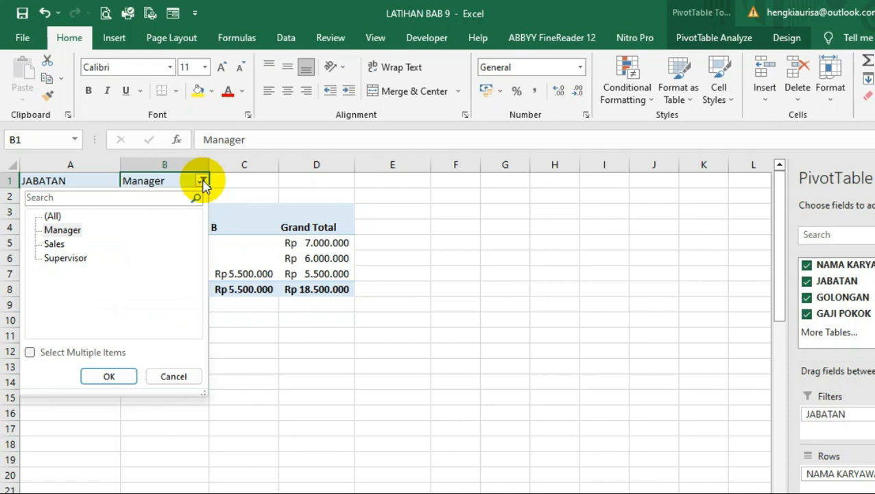
{"action": "left_click", "coordinate": [67, 259]}
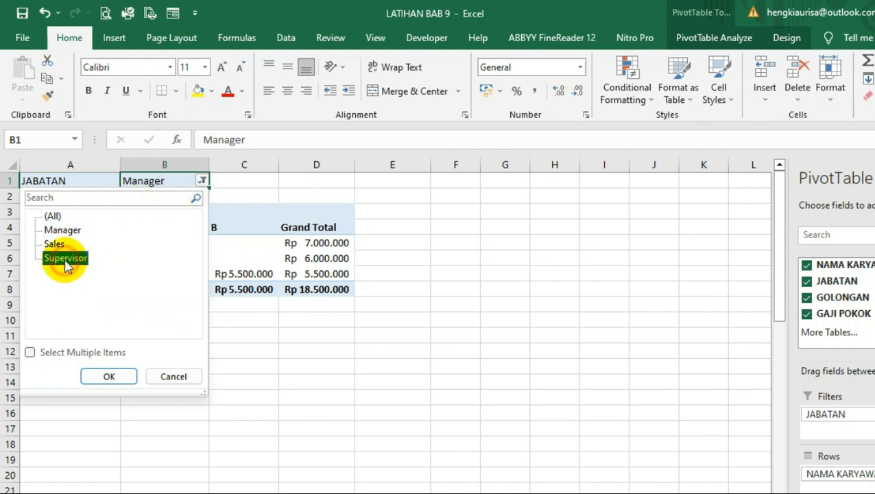
{"action": "left_click", "coordinate": [108, 377]}
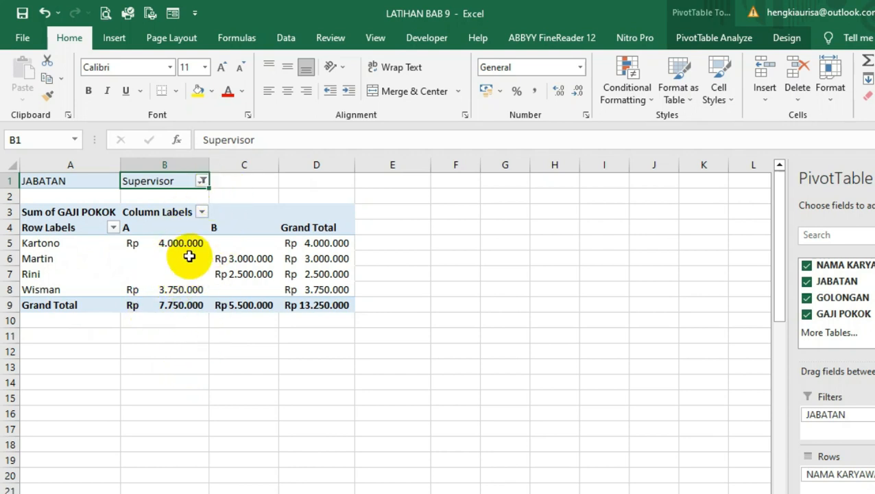
{"action": "left_click", "coordinate": [202, 181]}
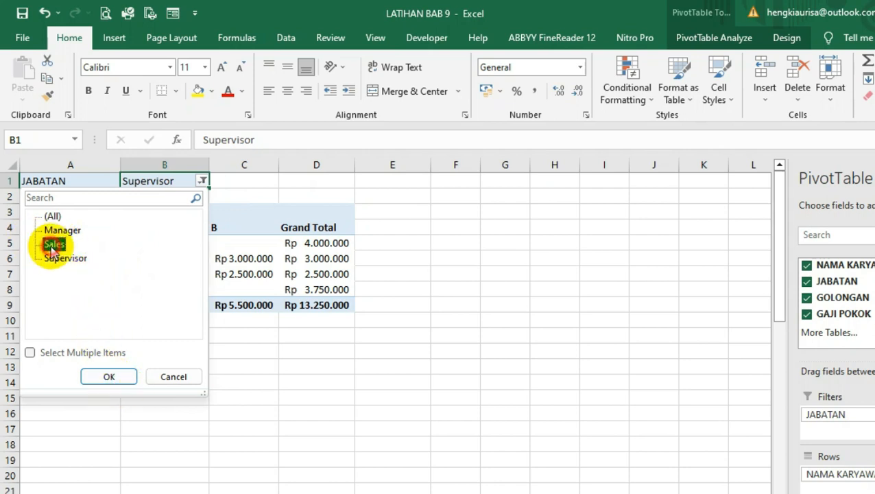
{"action": "left_click", "coordinate": [112, 377]}
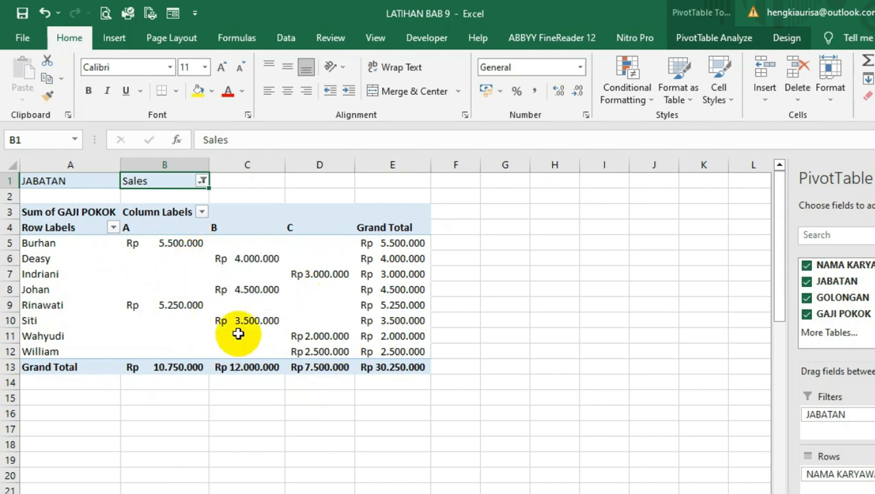
Reset the PivotTable's JABATAN filter to (All).
{"action": "left_click", "coordinate": [202, 182]}
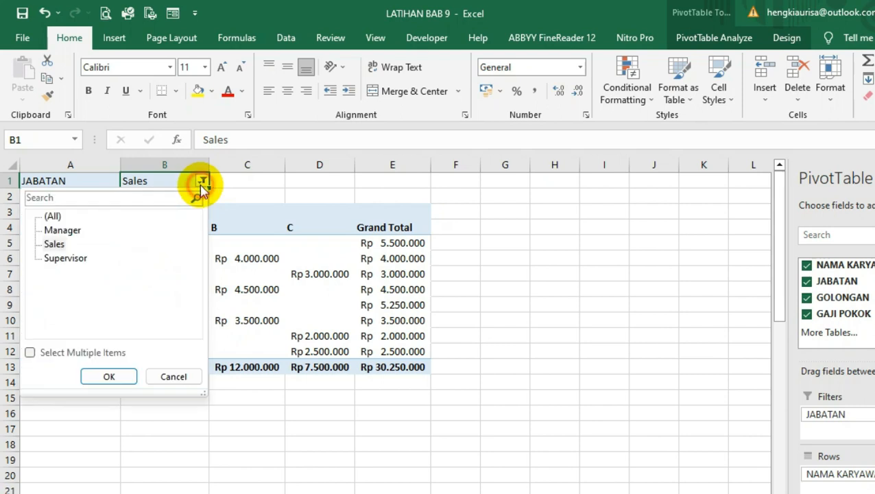
{"action": "left_click", "coordinate": [53, 215]}
{"action": "left_click", "coordinate": [108, 377]}
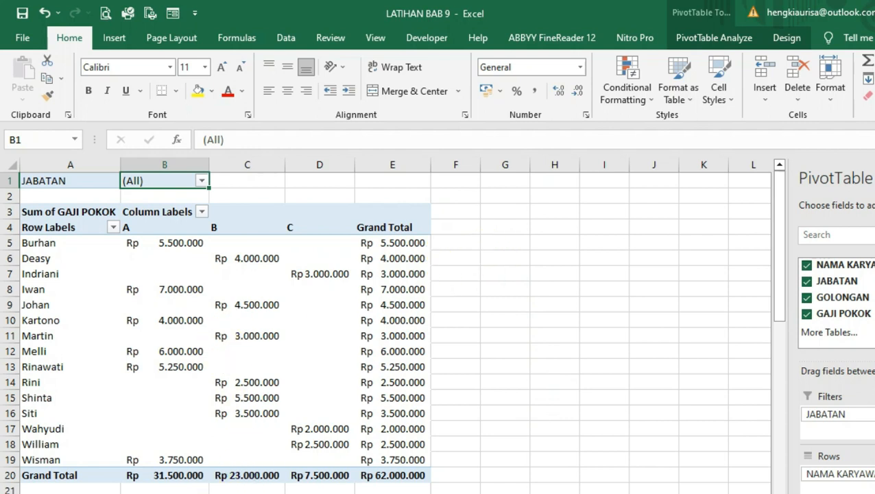
Create a second PivotTable from the Sheet1 table range A1:D16, placed on the existing worksheet at Sheet1 cell F1.
{"action": "key", "text": "ctrl+Page_Down"}
{"action": "left_click", "coordinate": [423, 292]}
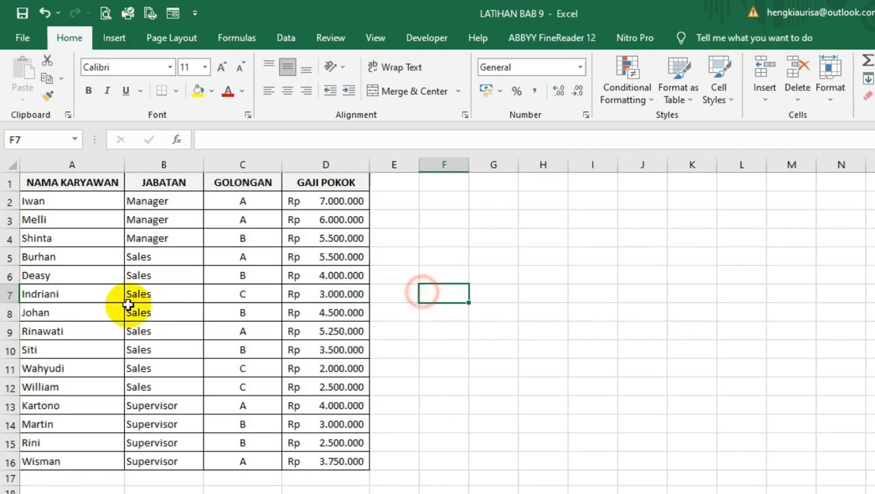
{"action": "left_click", "coordinate": [159, 277]}
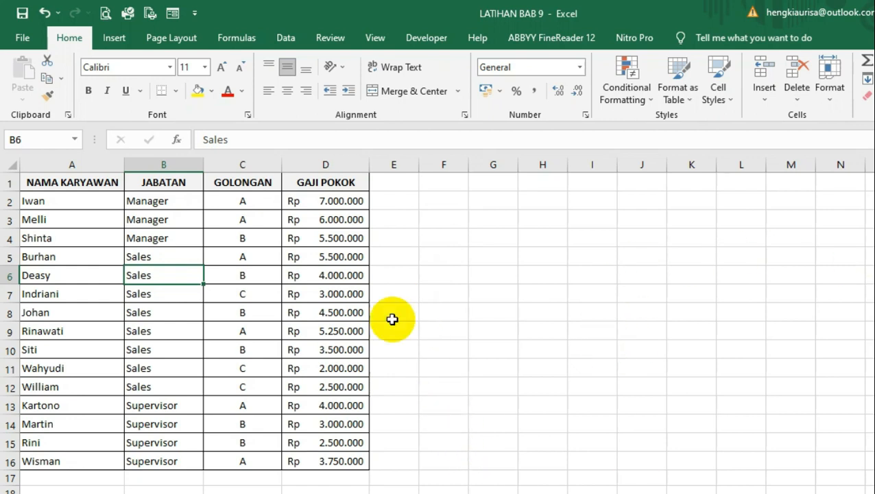
{"action": "left_click_drag", "start_coordinate": [71, 182], "coordinate": [308, 468]}
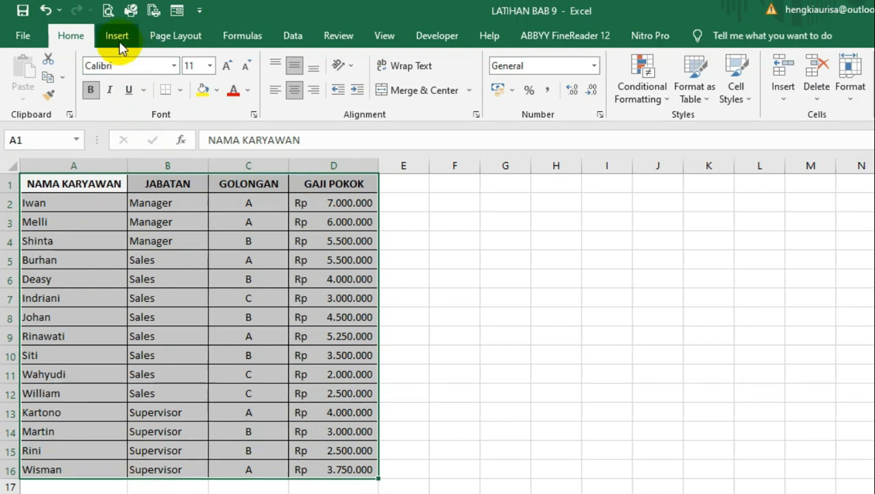
{"action": "left_click", "coordinate": [119, 44]}
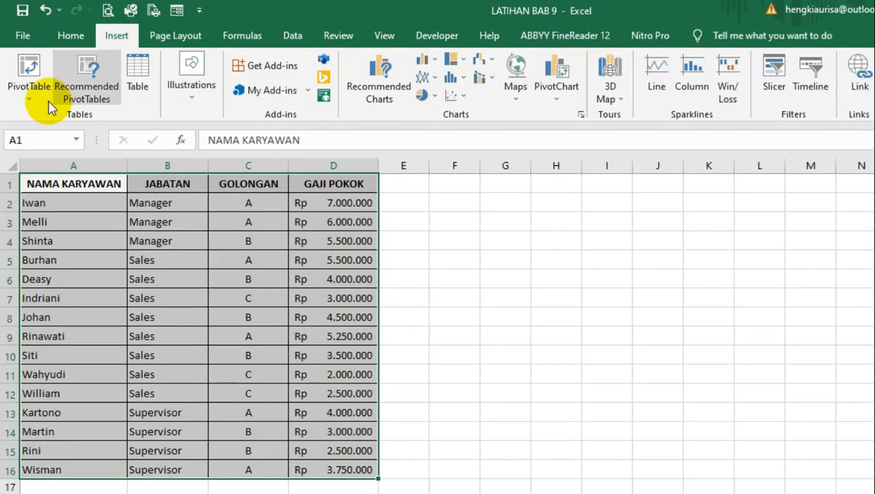
{"action": "left_click", "coordinate": [34, 102]}
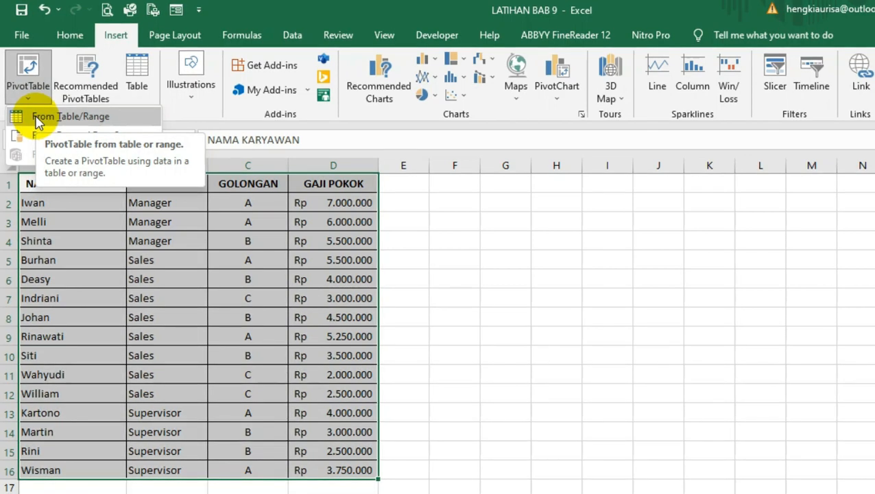
{"action": "left_click", "coordinate": [38, 119]}
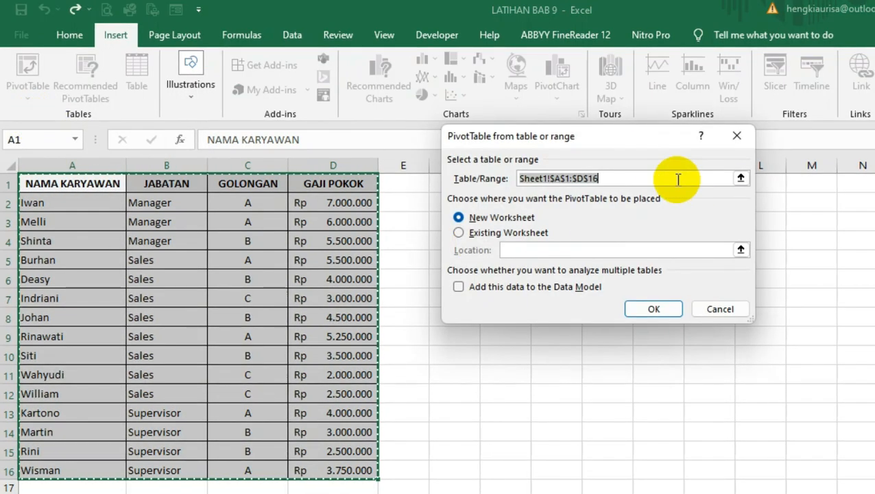
{"action": "left_click", "coordinate": [458, 233]}
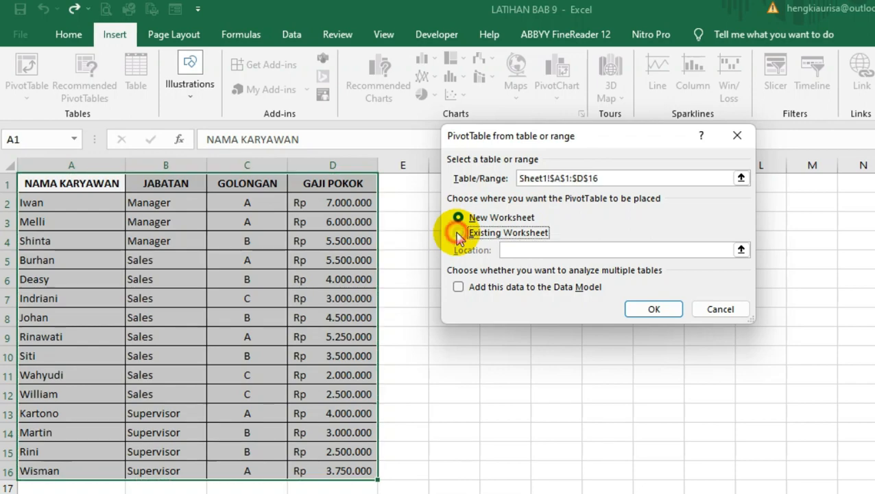
{"action": "left_click_drag", "start_coordinate": [552, 137], "coordinate": [777, 181]}
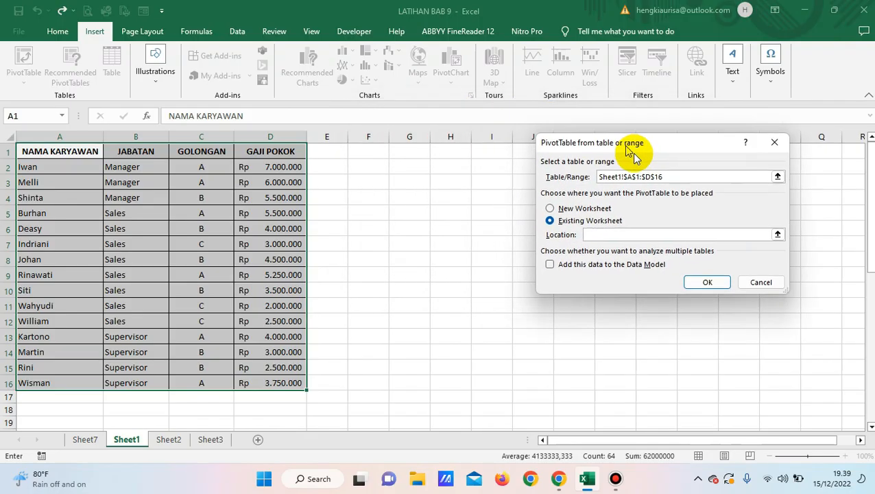
{"action": "left_click_drag", "start_coordinate": [626, 146], "coordinate": [657, 166]}
{"action": "left_click", "coordinate": [627, 255]}
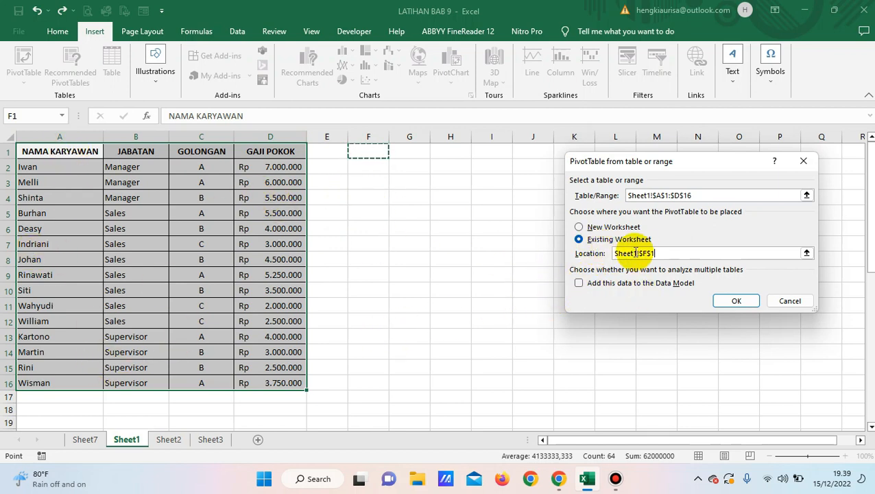
{"action": "left_click", "coordinate": [747, 302]}
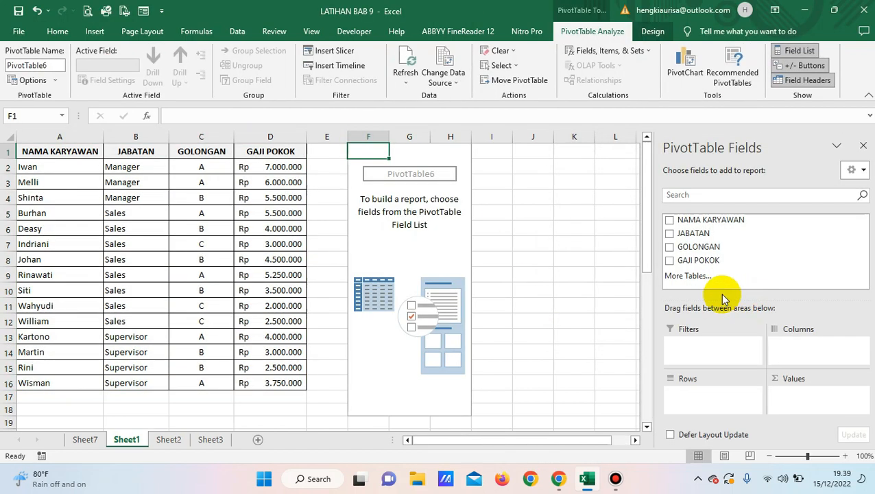
Include the NAMA KARYAWAN, JABATAN, GOLONGAN and GAJI POKOK fields in the new PivotTable on Sheet1.
{"action": "left_click", "coordinate": [669, 220]}
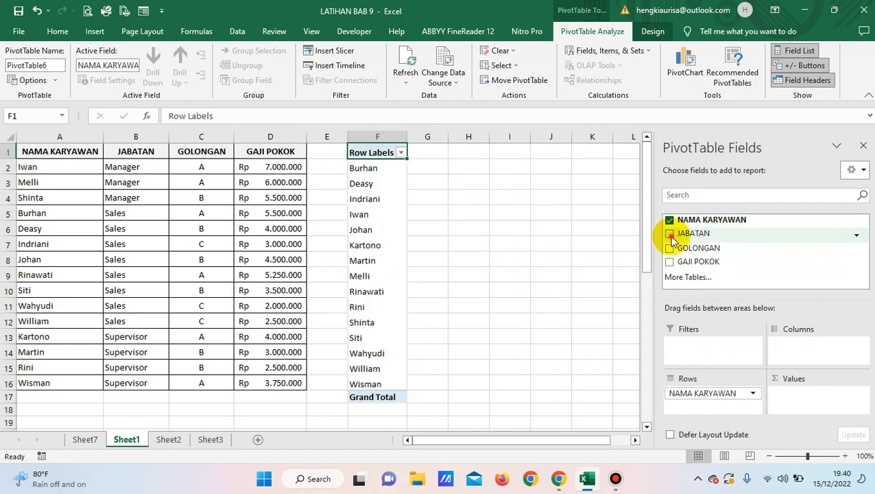
{"action": "left_click", "coordinate": [669, 234]}
{"action": "left_click", "coordinate": [669, 247]}
{"action": "left_click", "coordinate": [670, 262]}
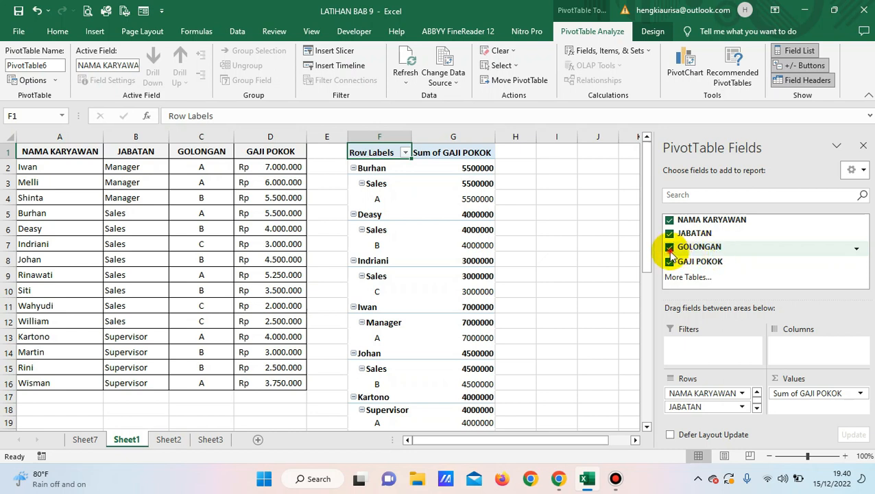
{"action": "left_click", "coordinate": [670, 248]}
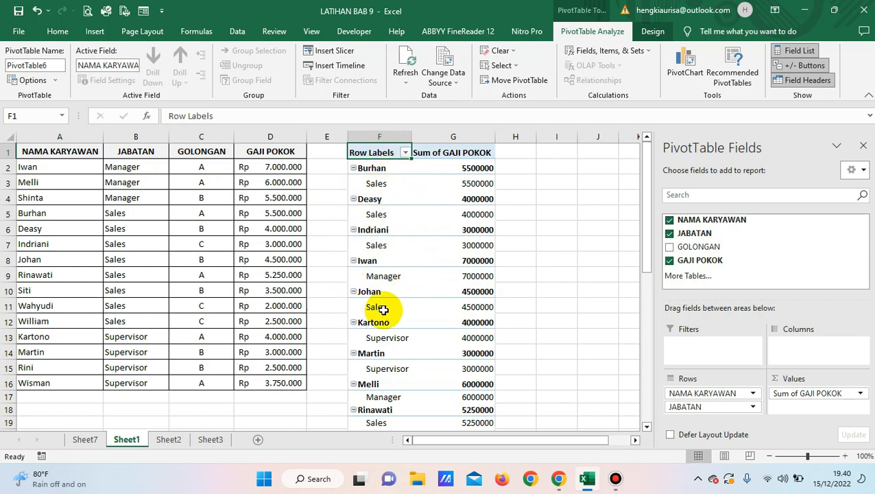
{"action": "left_click", "coordinate": [670, 249]}
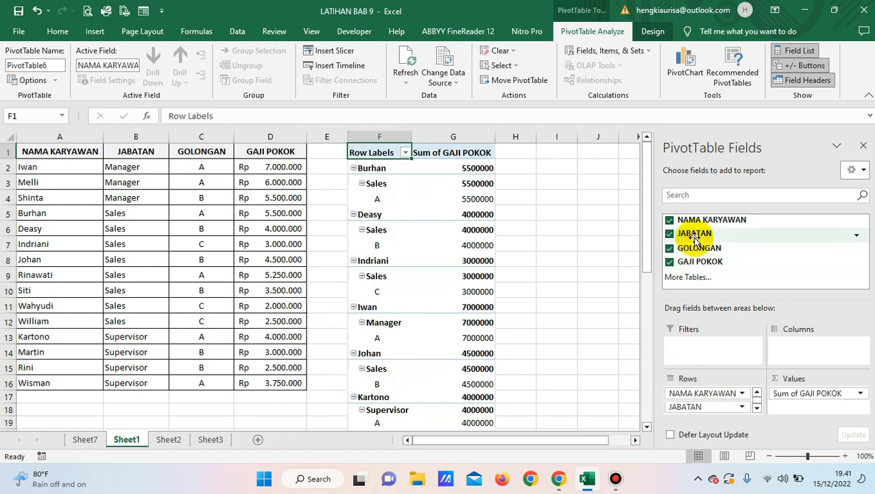
Place JABATAN in the Filters area and GOLONGAN in the Columns area of the Sheet1 PivotTable.
{"action": "left_click_drag", "start_coordinate": [695, 235], "coordinate": [687, 357]}
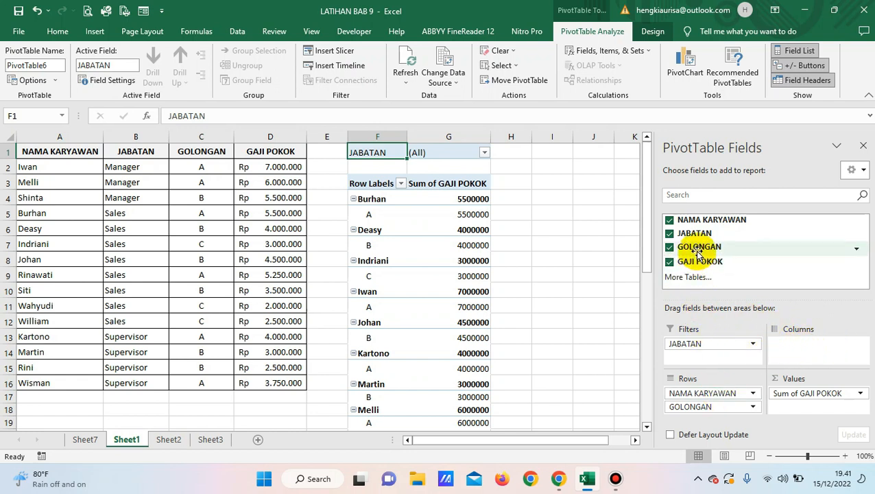
{"action": "left_click_drag", "start_coordinate": [696, 251], "coordinate": [799, 355]}
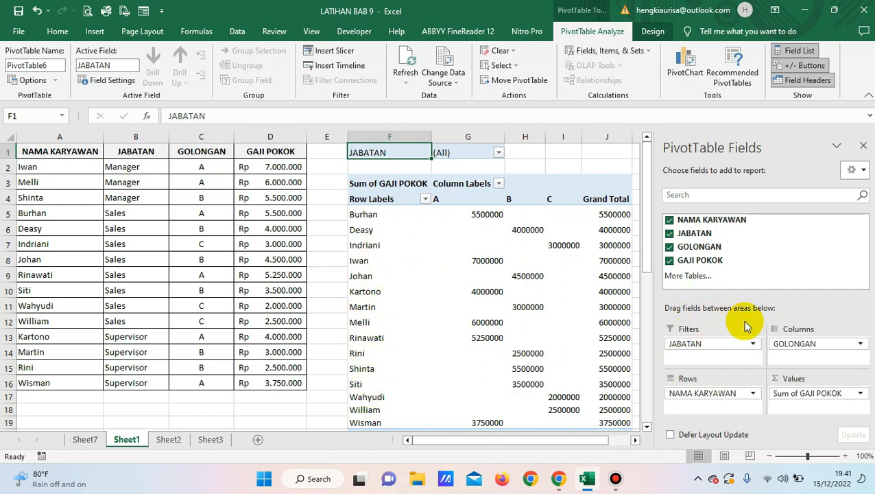
{"action": "left_click_drag", "start_coordinate": [809, 346], "coordinate": [687, 414]}
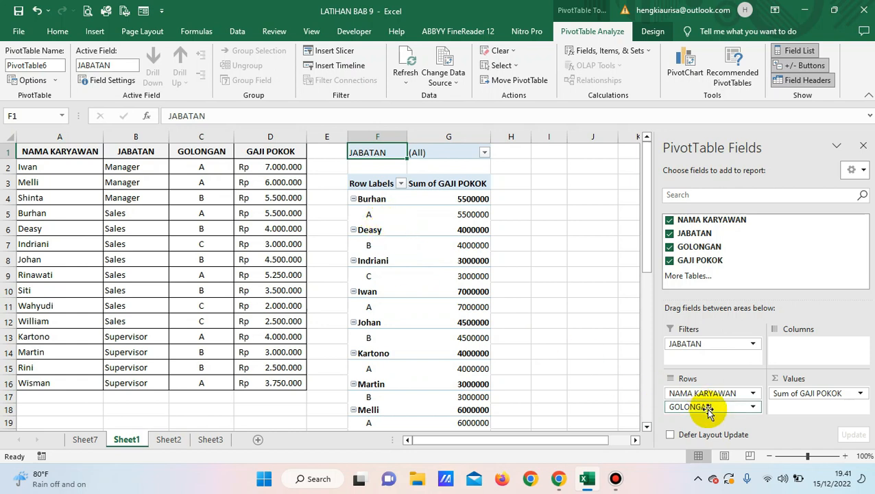
{"action": "left_click_drag", "start_coordinate": [708, 409], "coordinate": [799, 353]}
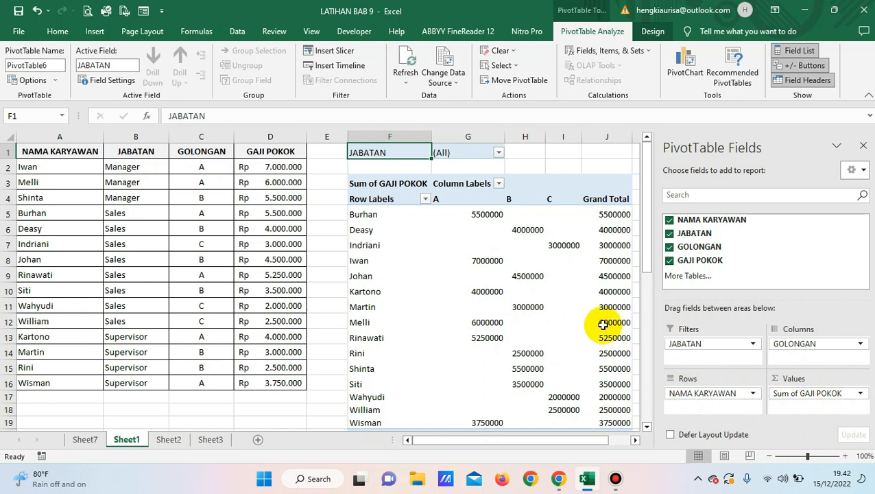
Format the Sheet1 PivotTable's salary values and grand totals as Accounting with the Rp symbol and 0 decimal places.
{"action": "left_click_drag", "start_coordinate": [582, 444], "coordinate": [612, 451]}
{"action": "scroll", "coordinate": [426, 334], "scroll_direction": "down", "scroll_amount": 2}
{"action": "scroll", "coordinate": [405, 236], "scroll_direction": "up", "scroll_amount": 2}
{"action": "left_click_drag", "start_coordinate": [394, 213], "coordinate": [524, 402]}
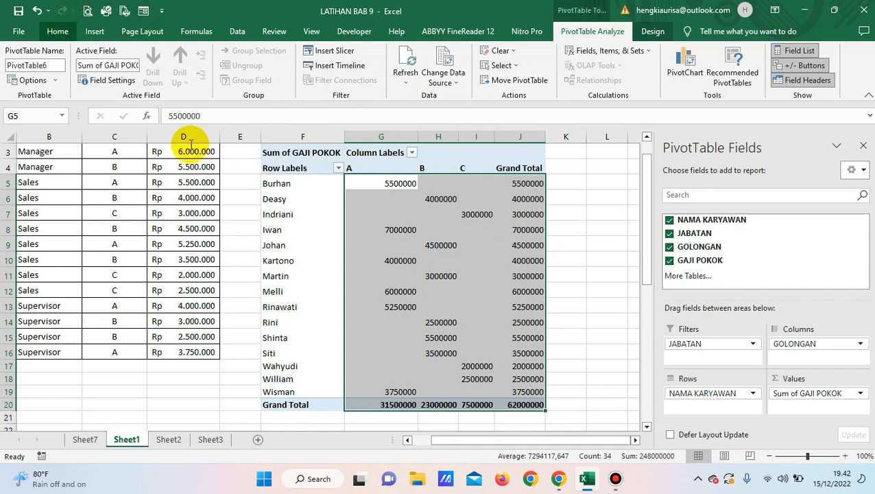
{"action": "left_click", "coordinate": [55, 32]}
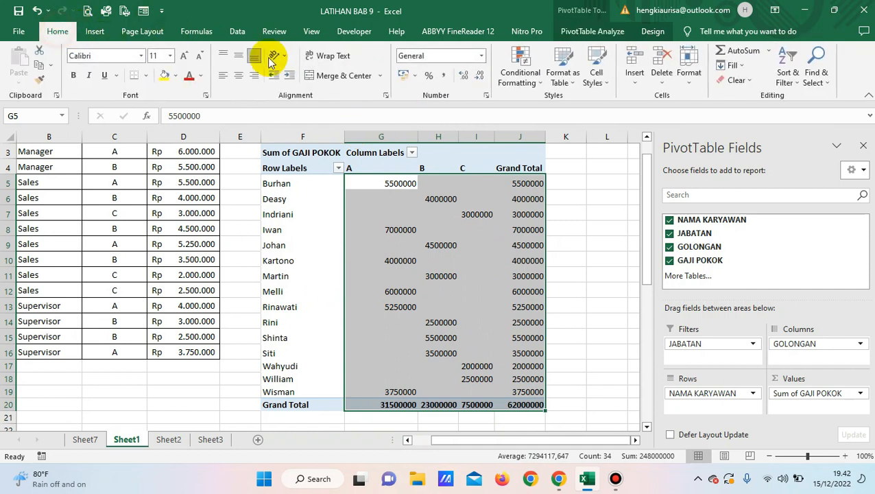
{"action": "left_click", "coordinate": [486, 96]}
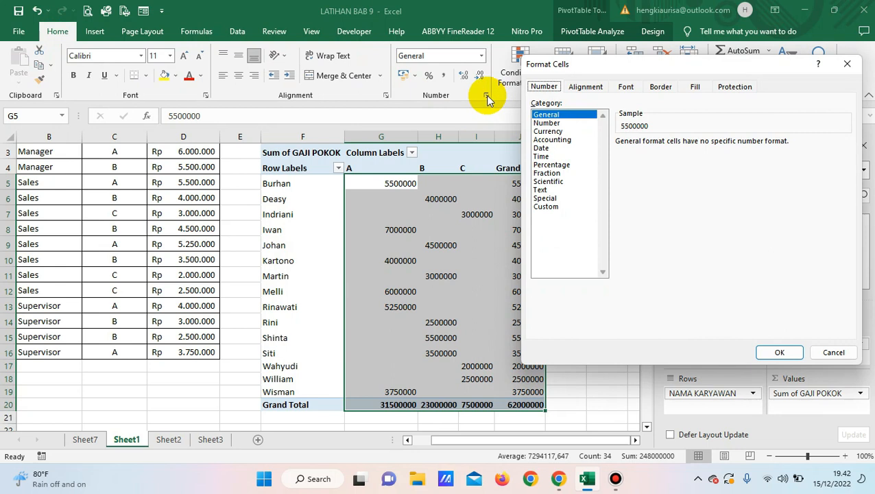
{"action": "left_click", "coordinate": [557, 140]}
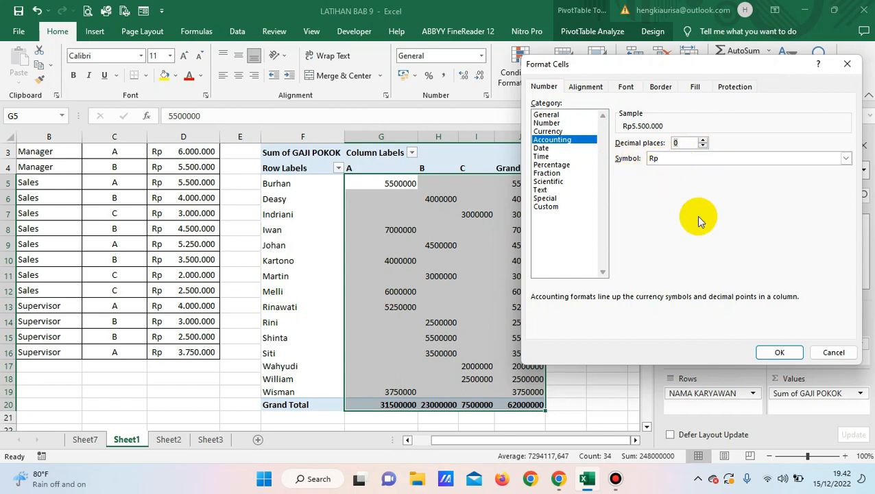
{"action": "left_click", "coordinate": [779, 352]}
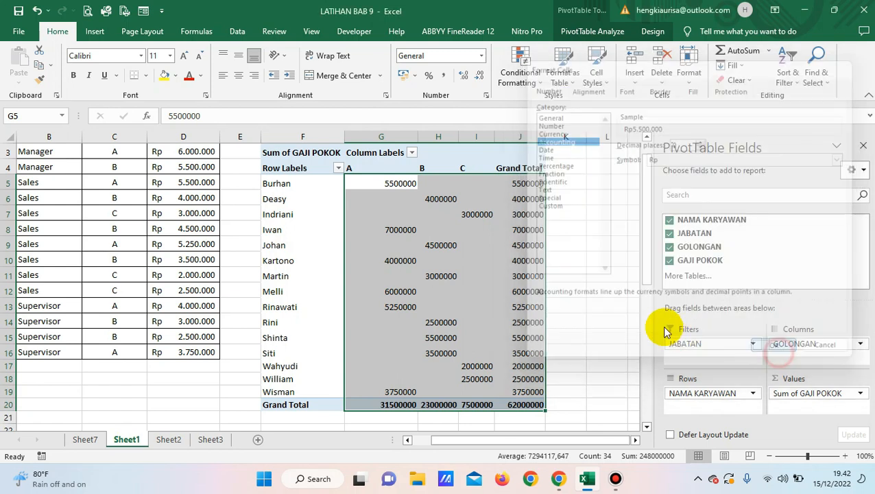
{"action": "left_click", "coordinate": [481, 217]}
{"action": "left_click", "coordinate": [441, 307]}
{"action": "scroll", "coordinate": [353, 209], "scroll_direction": "up", "scroll_amount": 1}
{"action": "scroll", "coordinate": [359, 216], "scroll_direction": "up", "scroll_amount": 1}
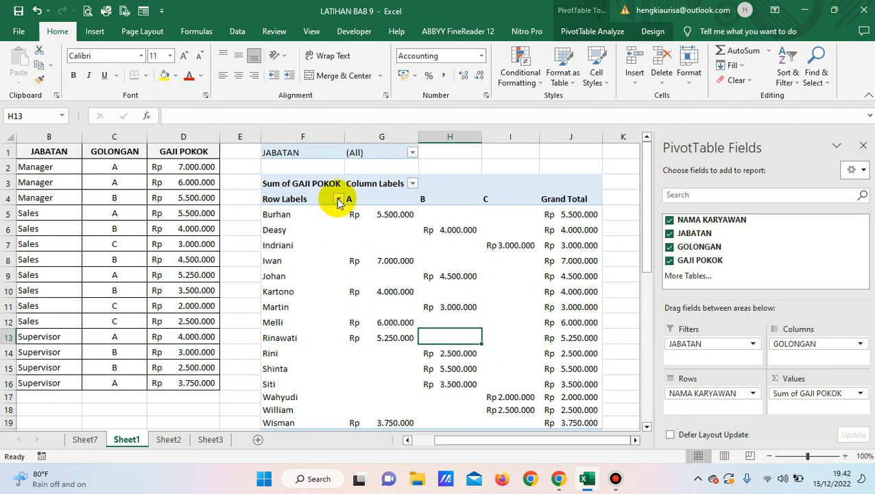
Examine the Sheet1 PivotTable's JABATAN filter choices and compare its layout with the PivotTable on Sheet7.
{"action": "left_click", "coordinate": [304, 149]}
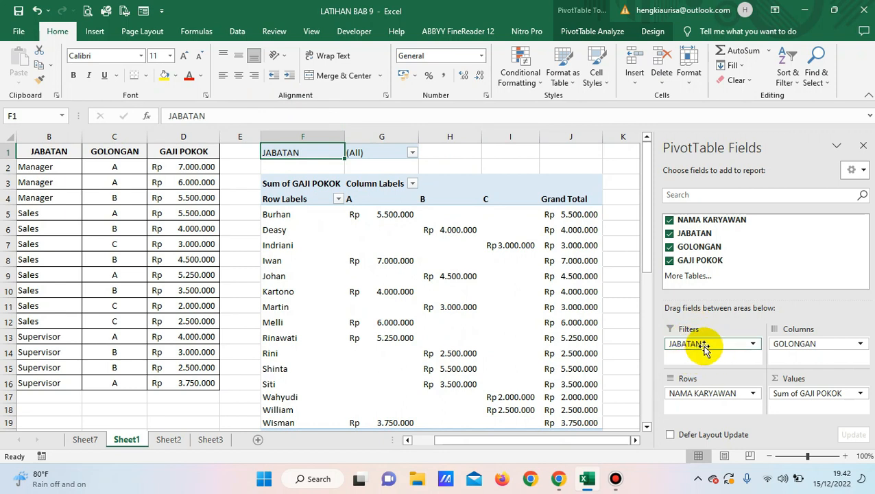
{"action": "left_click", "coordinate": [412, 153]}
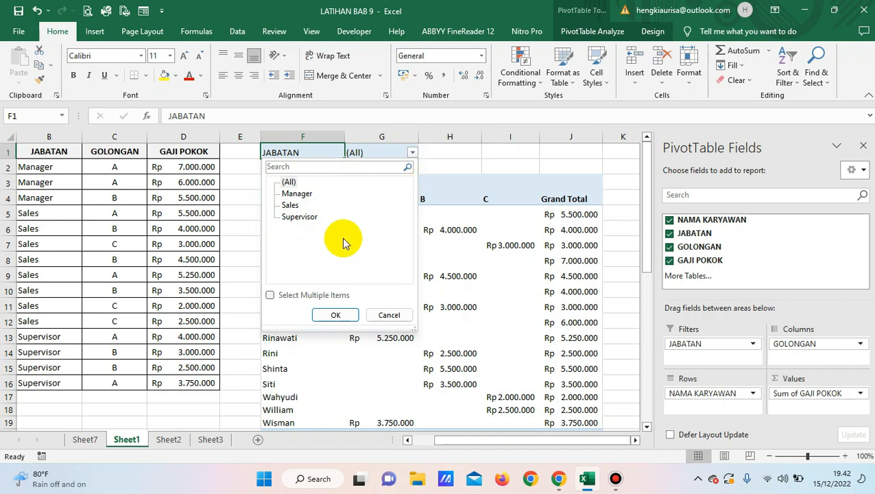
{"action": "left_click", "coordinate": [413, 152]}
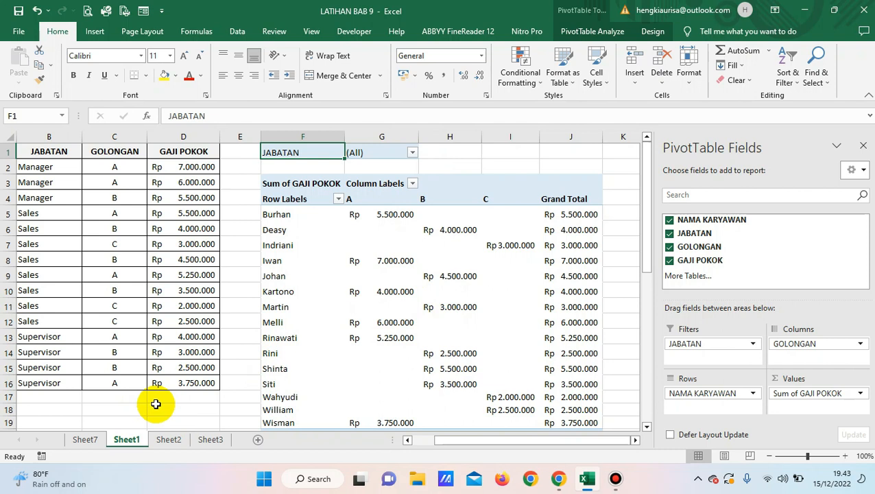
{"action": "left_click", "coordinate": [85, 440]}
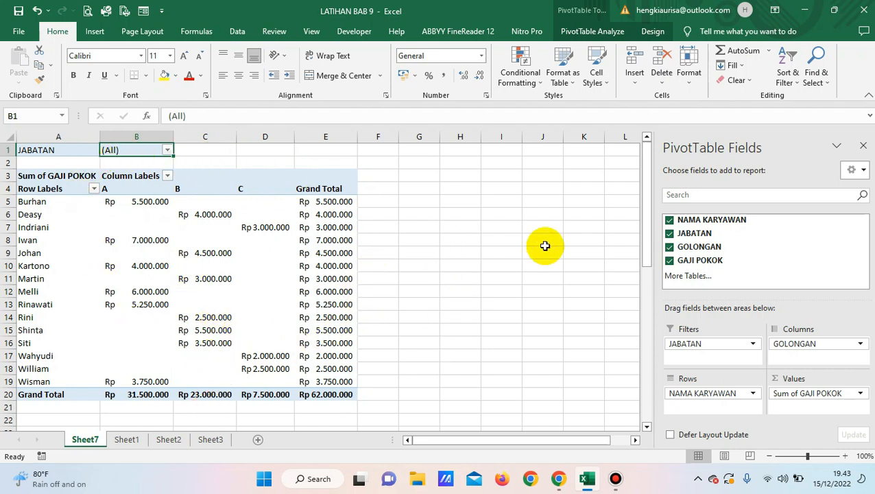
{"action": "left_click", "coordinate": [140, 441]}
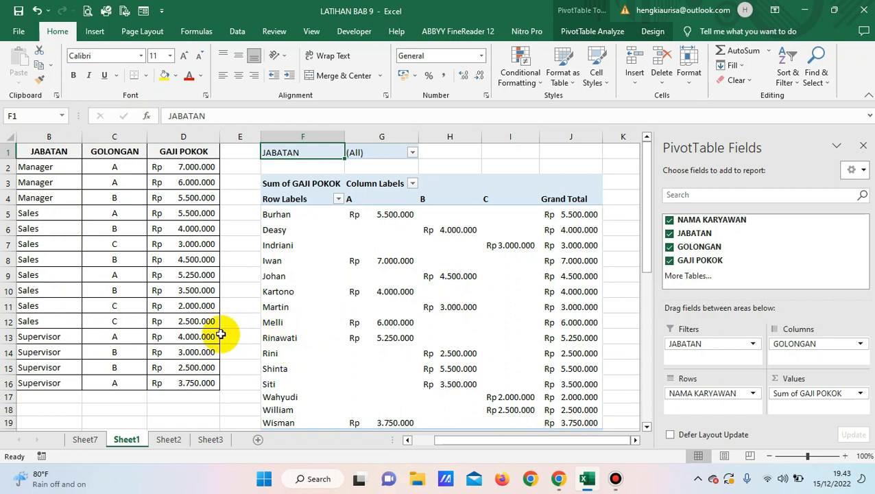
{"action": "left_click", "coordinate": [101, 440]}
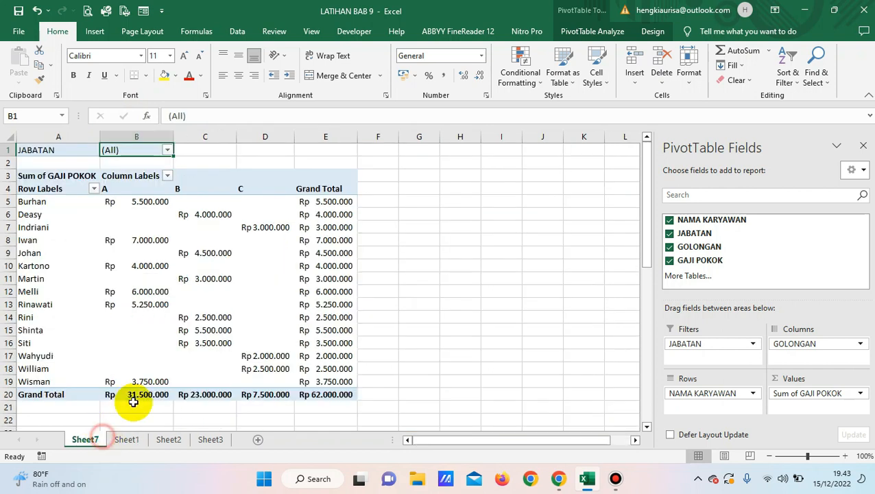
{"action": "left_click", "coordinate": [137, 442]}
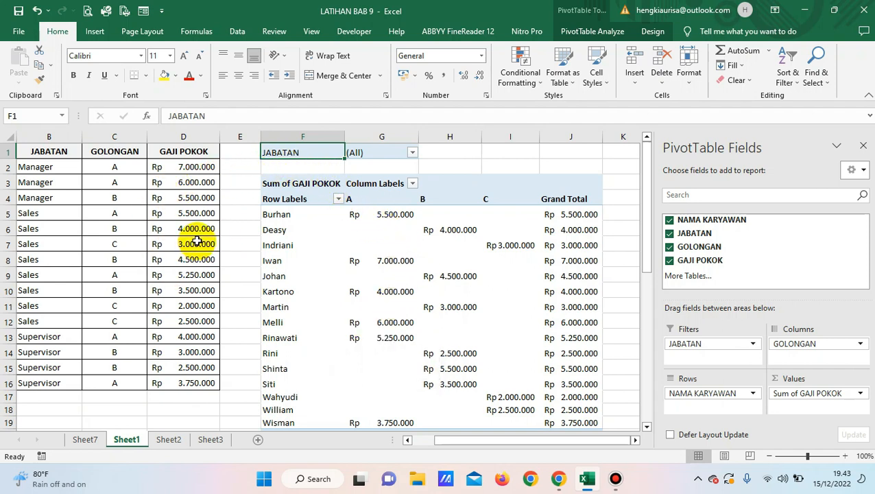
Filter the Sheet1 PivotTable by JABATAN to show only Manager.
{"action": "mouse_move", "coordinate": [390, 235]}
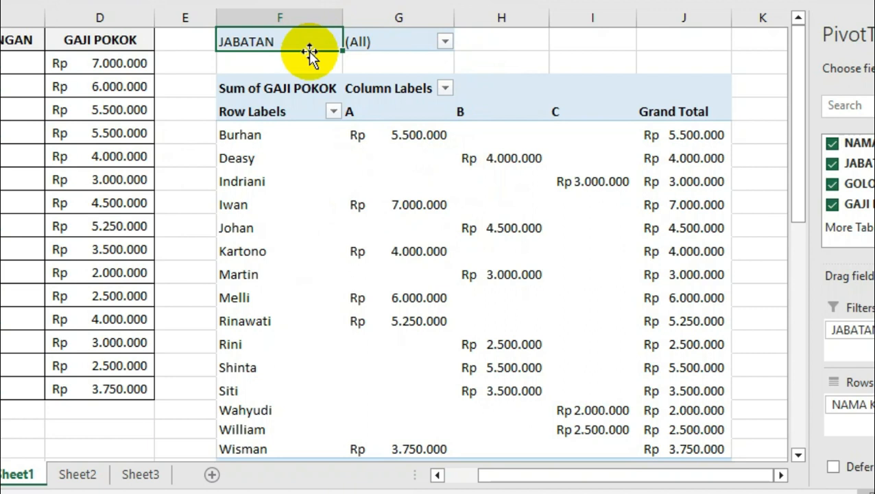
{"action": "left_click", "coordinate": [445, 42]}
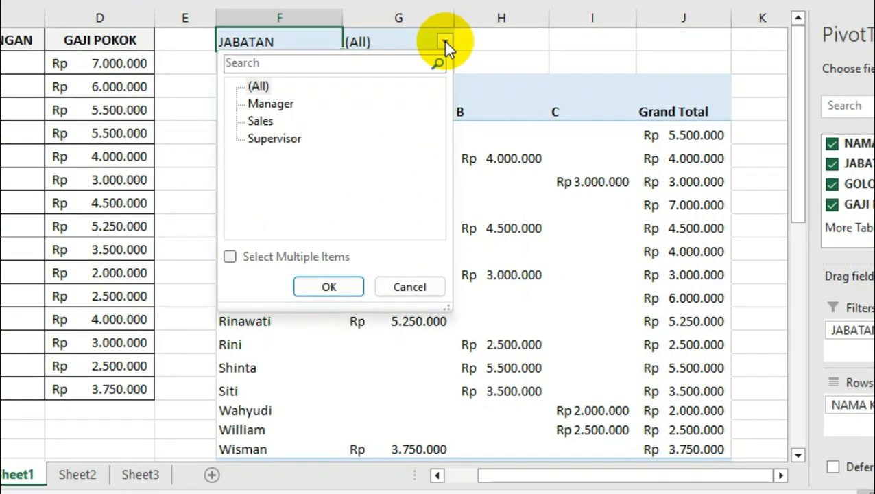
{"action": "left_click", "coordinate": [273, 104]}
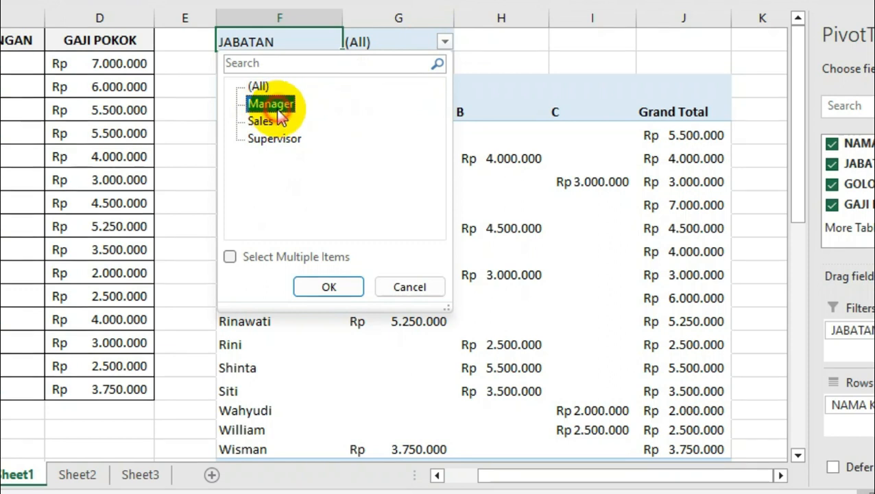
{"action": "left_click", "coordinate": [317, 291]}
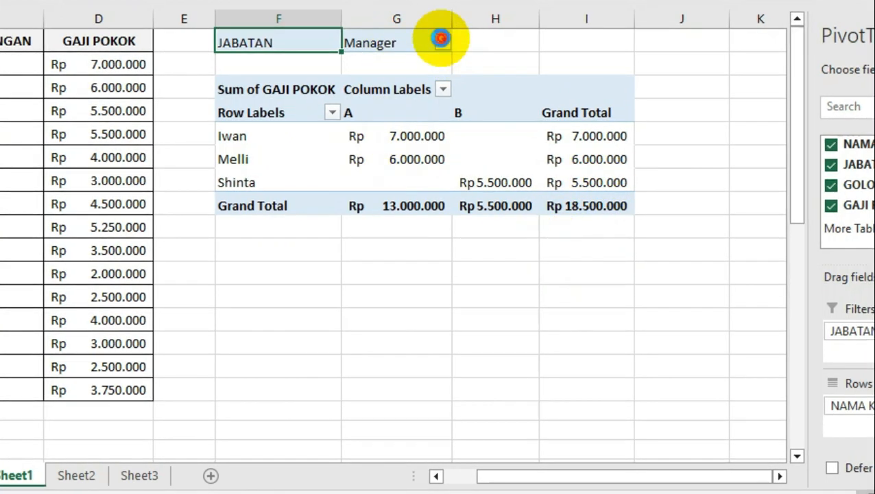
Switch the Sheet1 PivotTable's JABATAN filter to Sales.
{"action": "left_click", "coordinate": [440, 39]}
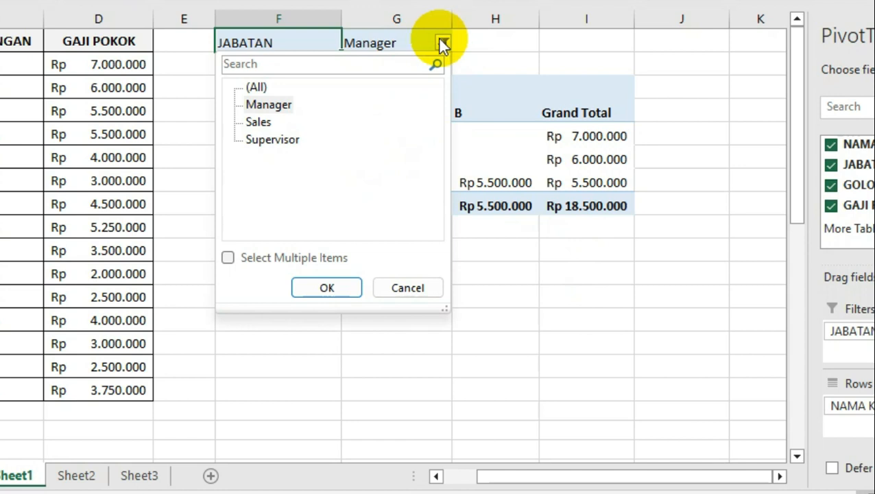
{"action": "left_click", "coordinate": [253, 123]}
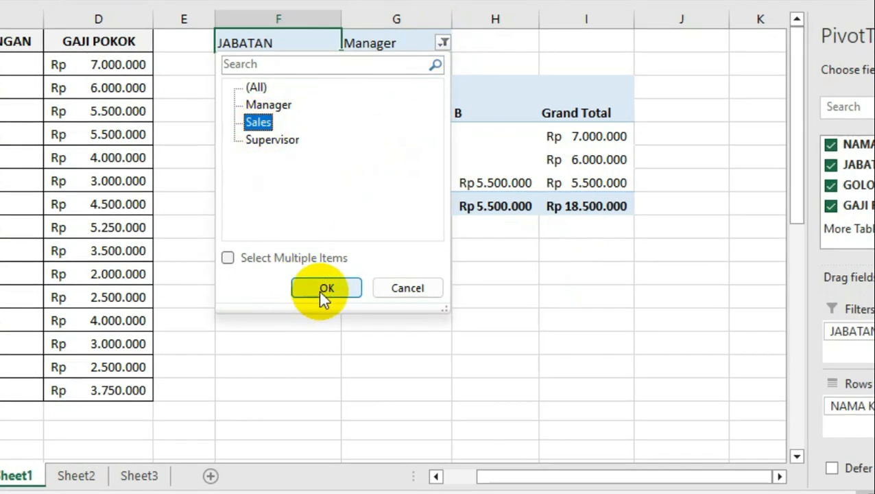
{"action": "left_click", "coordinate": [322, 292]}
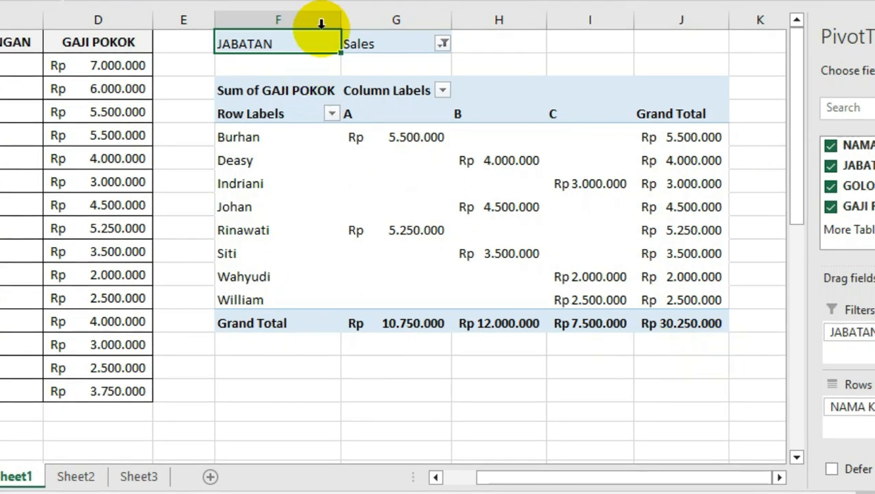
Switch the Sheet1 PivotTable's JABATAN filter to Supervisor.
{"action": "left_click", "coordinate": [442, 43]}
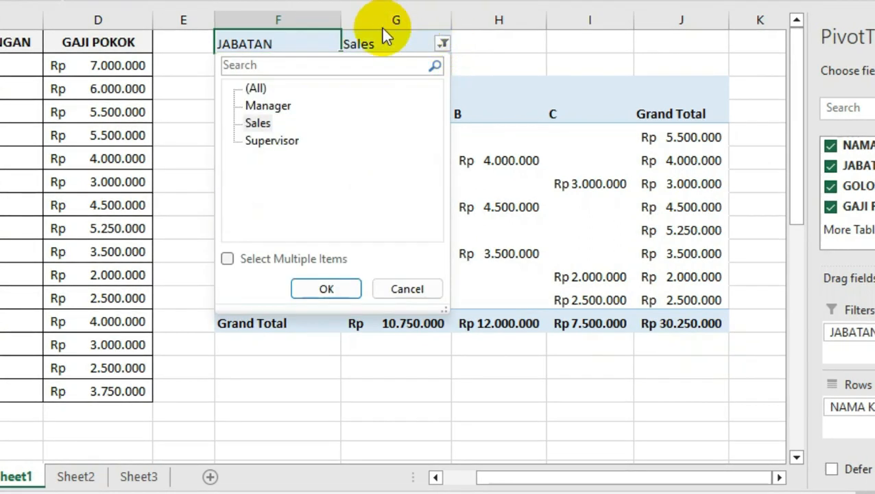
{"action": "left_click", "coordinate": [287, 141]}
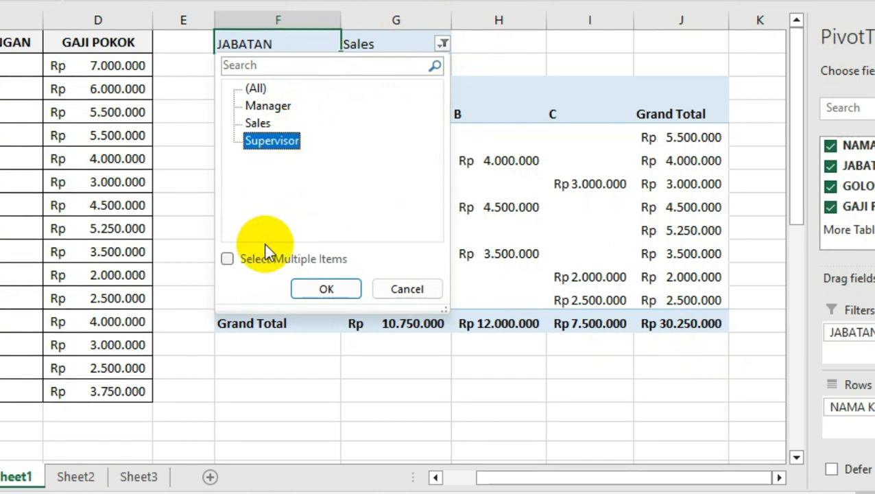
{"action": "left_click", "coordinate": [302, 283]}
{"action": "left_click", "coordinate": [290, 150]}
{"action": "left_click", "coordinate": [329, 288]}
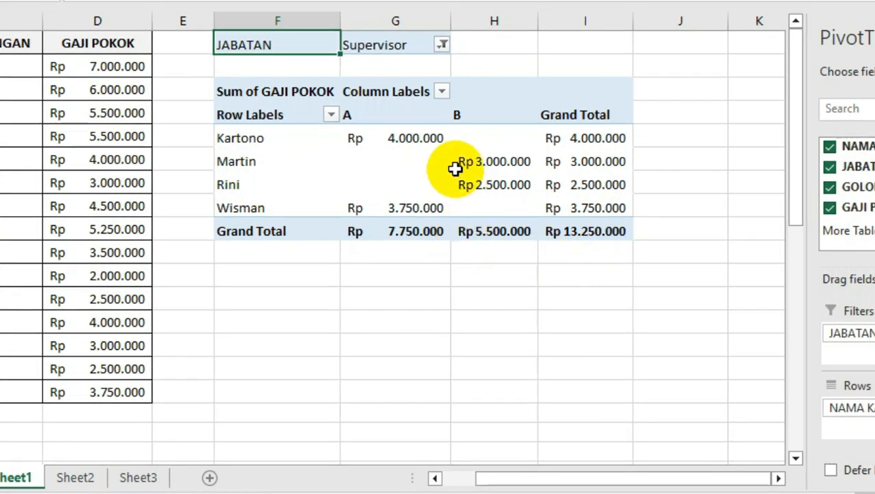
Reset the Sheet1 PivotTable's JABATAN filter to (All).
{"action": "left_click", "coordinate": [440, 45]}
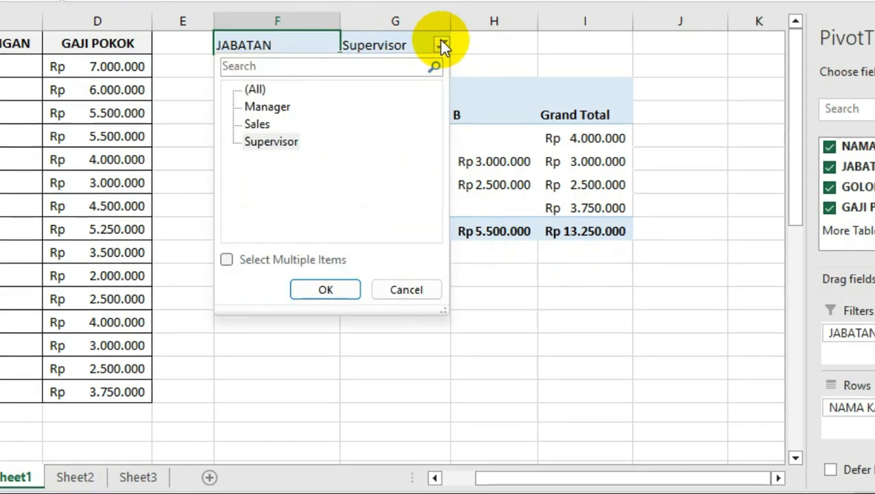
{"action": "left_click", "coordinate": [260, 90]}
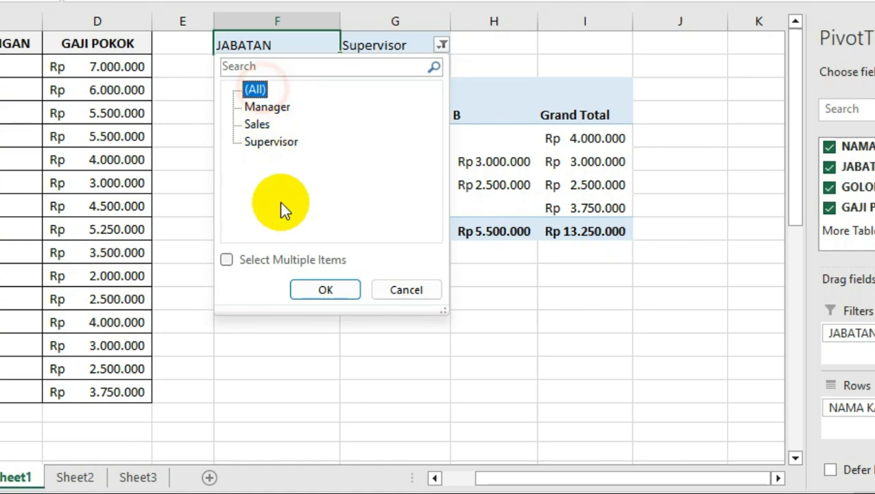
{"action": "left_click", "coordinate": [325, 290]}
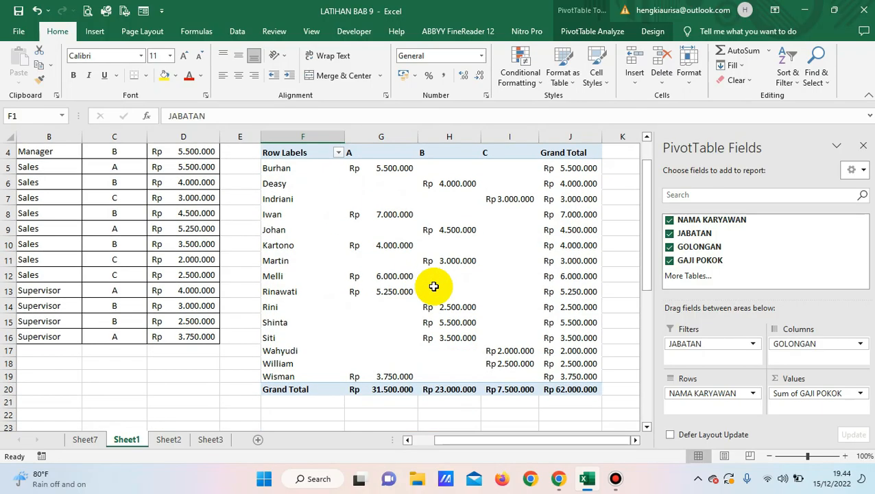
Review the complete Sheet1 PivotTable down to its Grand Total row, alongside the source employee salary table.
{"action": "scroll", "coordinate": [434, 283], "scroll_direction": "down", "scroll_amount": 2}
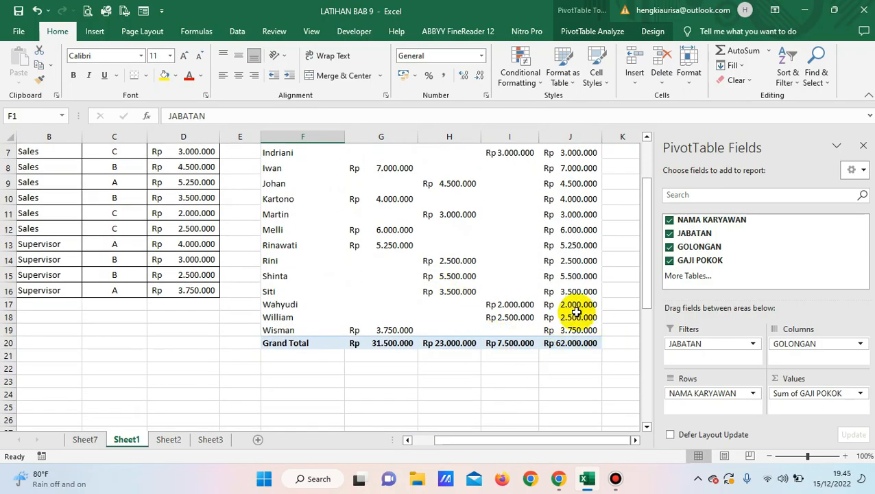
{"action": "left_click", "coordinate": [561, 343]}
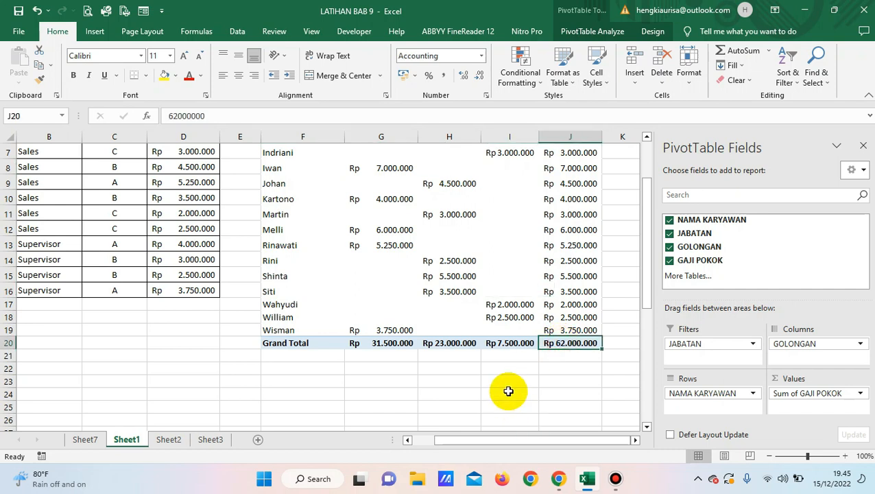
{"action": "left_click", "coordinate": [508, 391]}
{"action": "scroll", "coordinate": [488, 297], "scroll_direction": "up", "scroll_amount": 2}
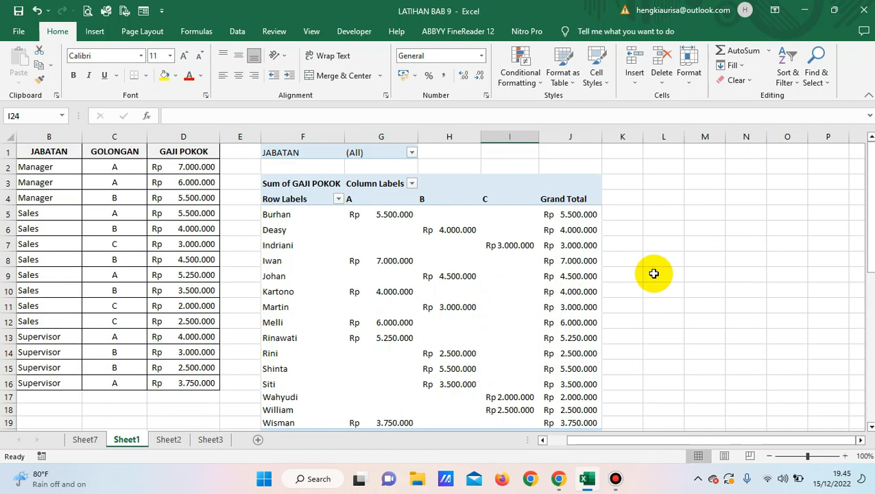
{"action": "left_click", "coordinate": [660, 260]}
{"action": "left_click", "coordinate": [244, 286]}
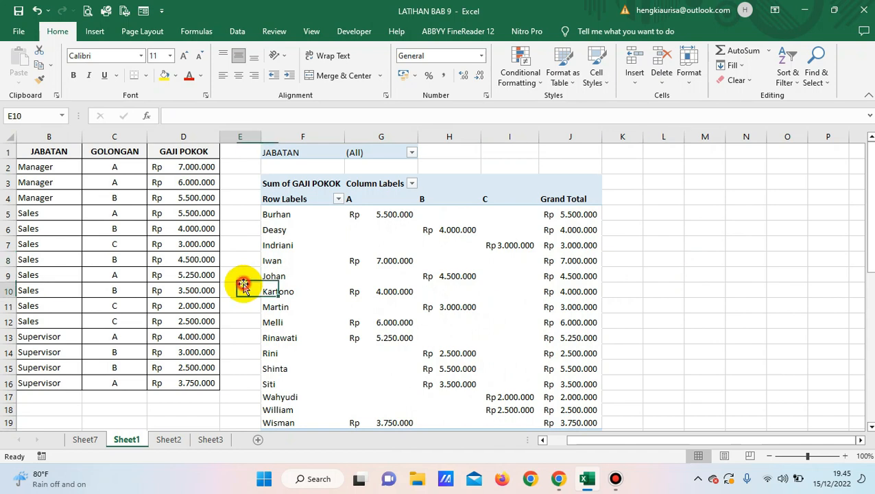
{"action": "left_click", "coordinate": [694, 244]}
{"action": "scroll", "coordinate": [674, 269], "scroll_direction": "down", "scroll_amount": 1}
{"action": "scroll", "coordinate": [674, 269], "scroll_direction": "down", "scroll_amount": 1}
{"action": "scroll", "coordinate": [672, 268], "scroll_direction": "up", "scroll_amount": 2}
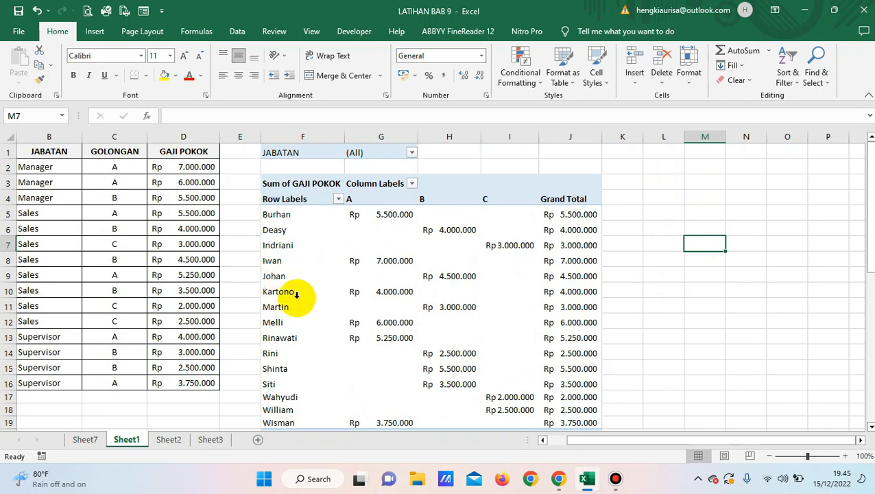
{"action": "left_click", "coordinate": [731, 346]}
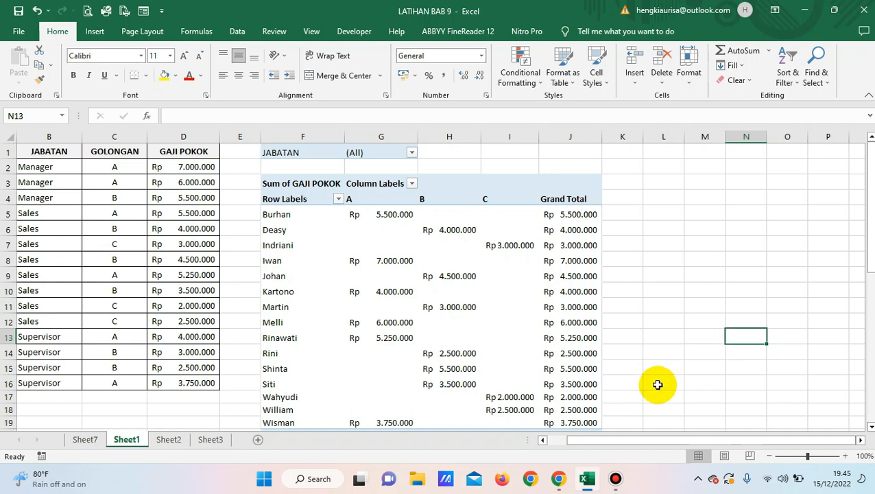
{"action": "left_click_drag", "start_coordinate": [614, 443], "coordinate": [589, 441]}
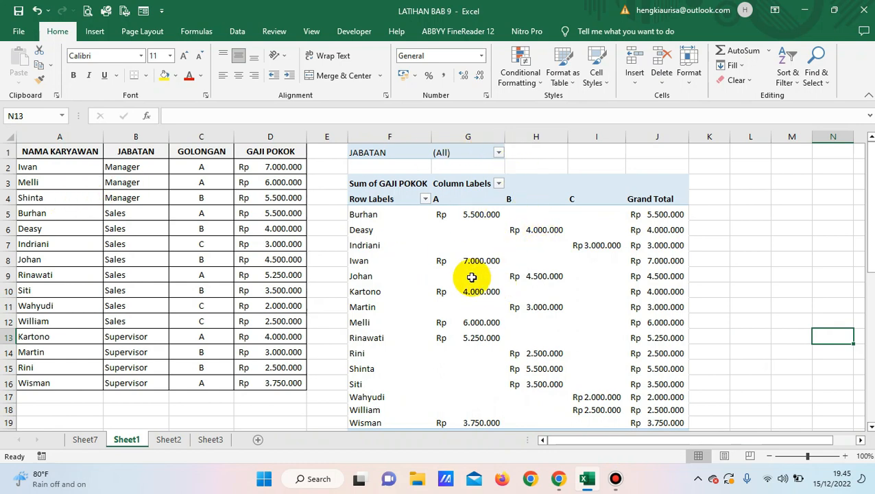
{"action": "scroll", "coordinate": [408, 302], "scroll_direction": "down", "scroll_amount": 1}
{"action": "scroll", "coordinate": [410, 303], "scroll_direction": "up", "scroll_amount": 1}
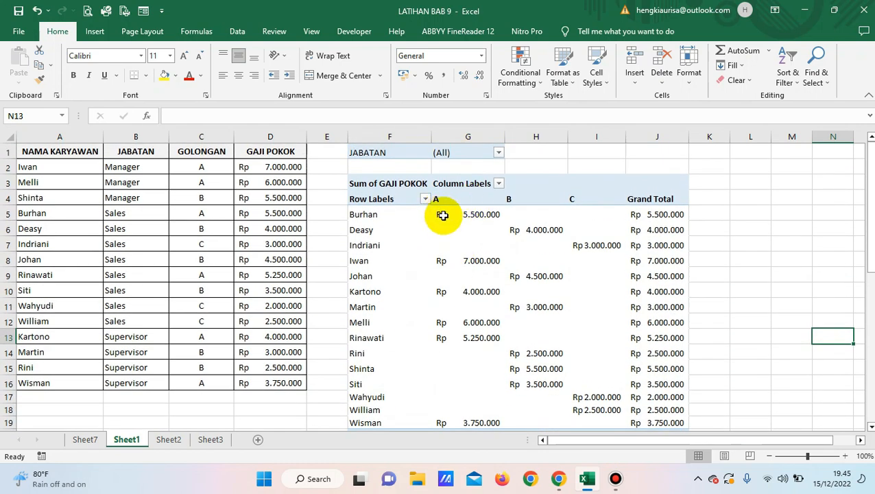
Deselect the PivotTable area and minimize the workbook window.
{"action": "left_click", "coordinate": [781, 238]}
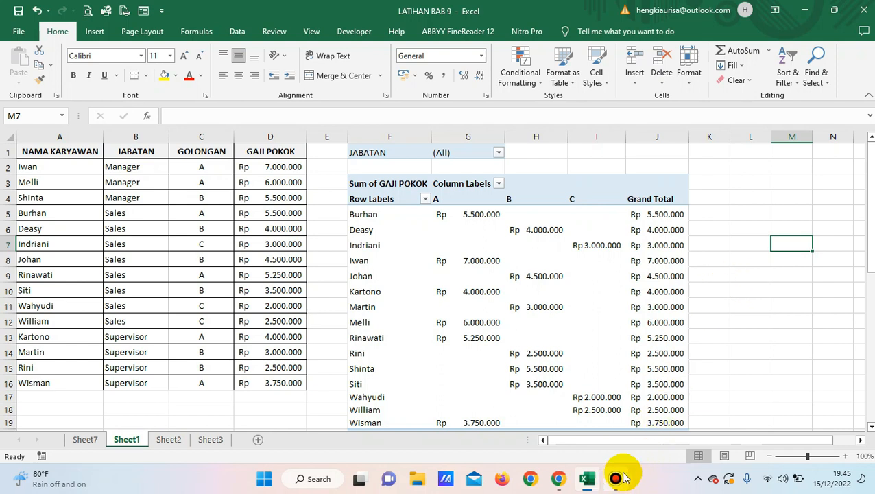
{"action": "left_click", "coordinate": [807, 12]}
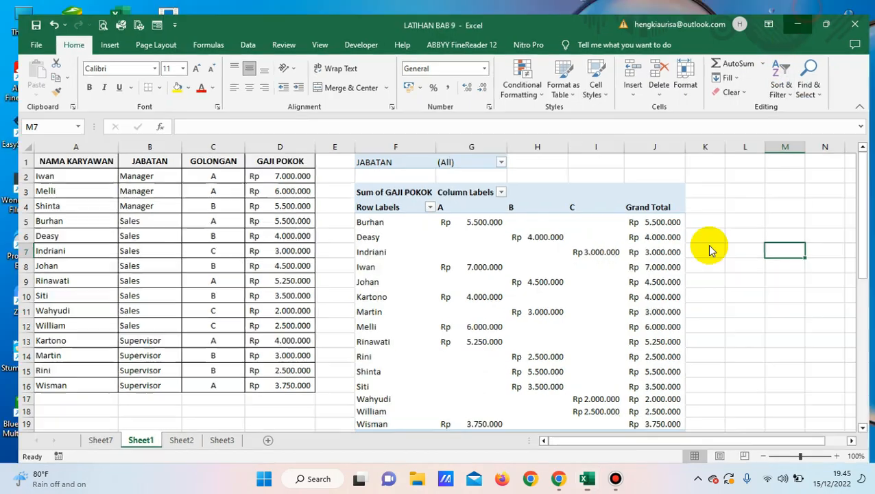